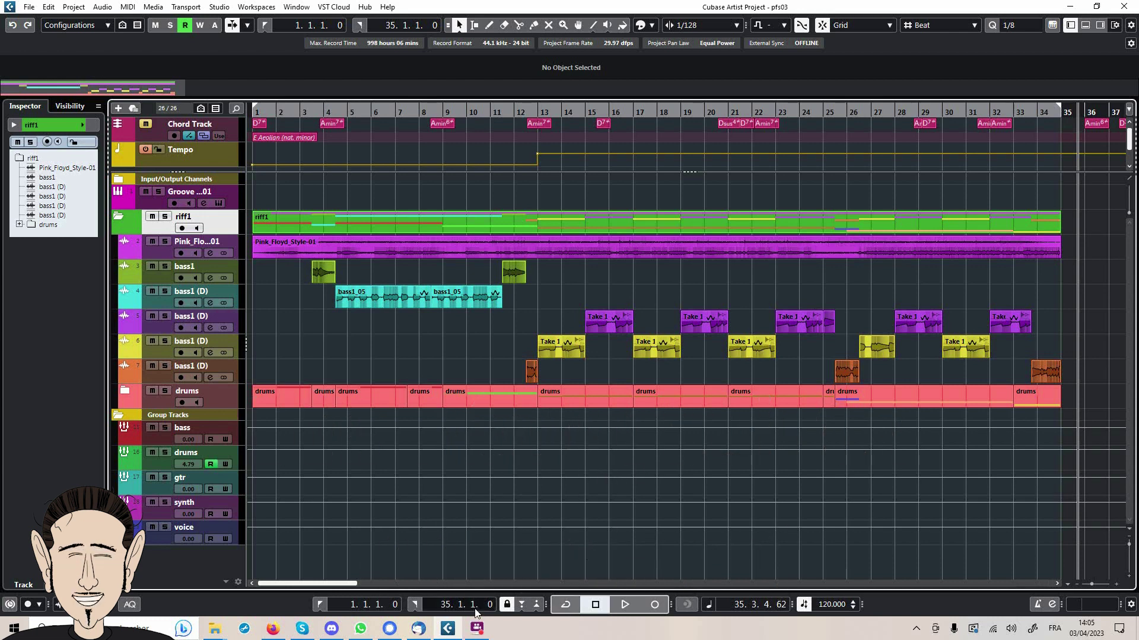
Switch to File Explorer and look through the templates folder inside 01customization
{"action": "left_click", "coordinate": [214, 628]}
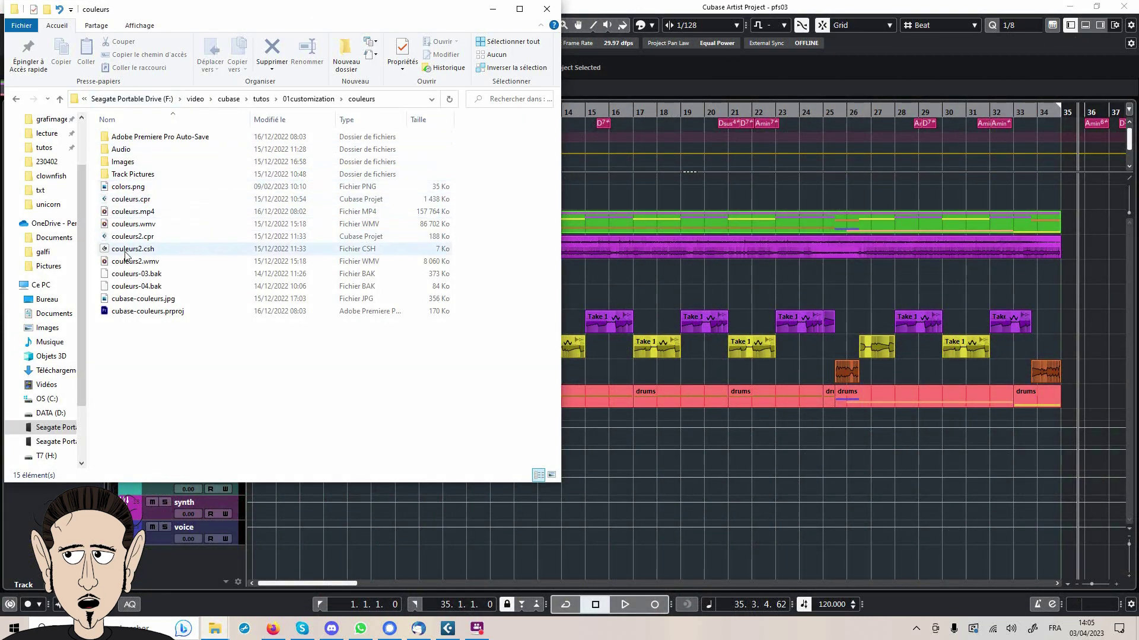
{"action": "left_click", "coordinate": [309, 99]}
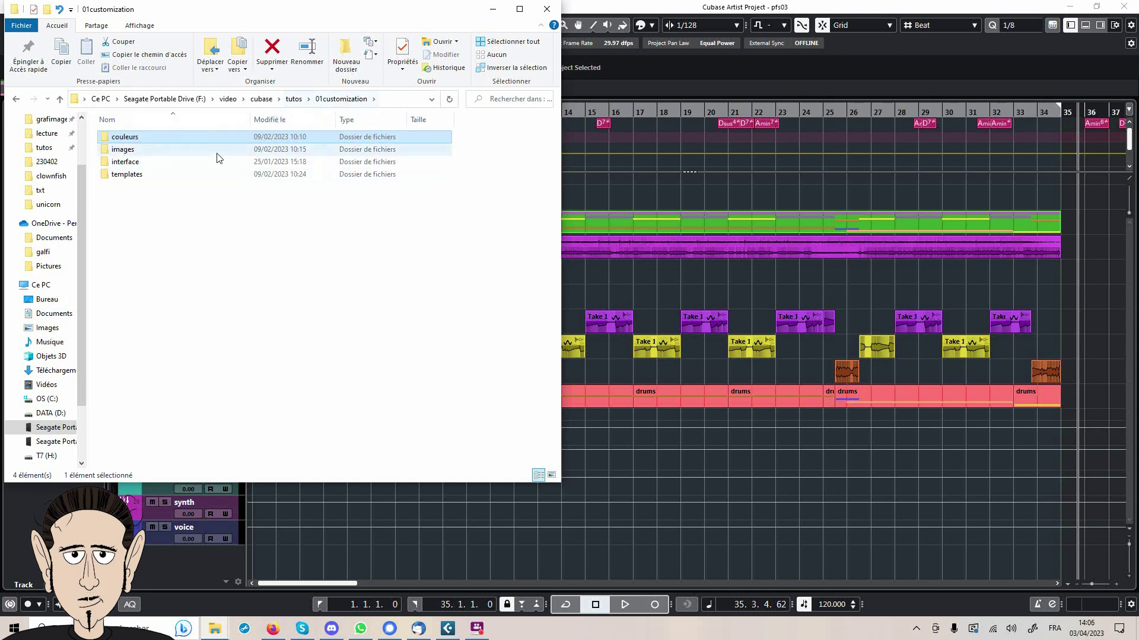
{"action": "left_click", "coordinate": [137, 173]}
{"action": "double_click", "coordinate": [137, 174]}
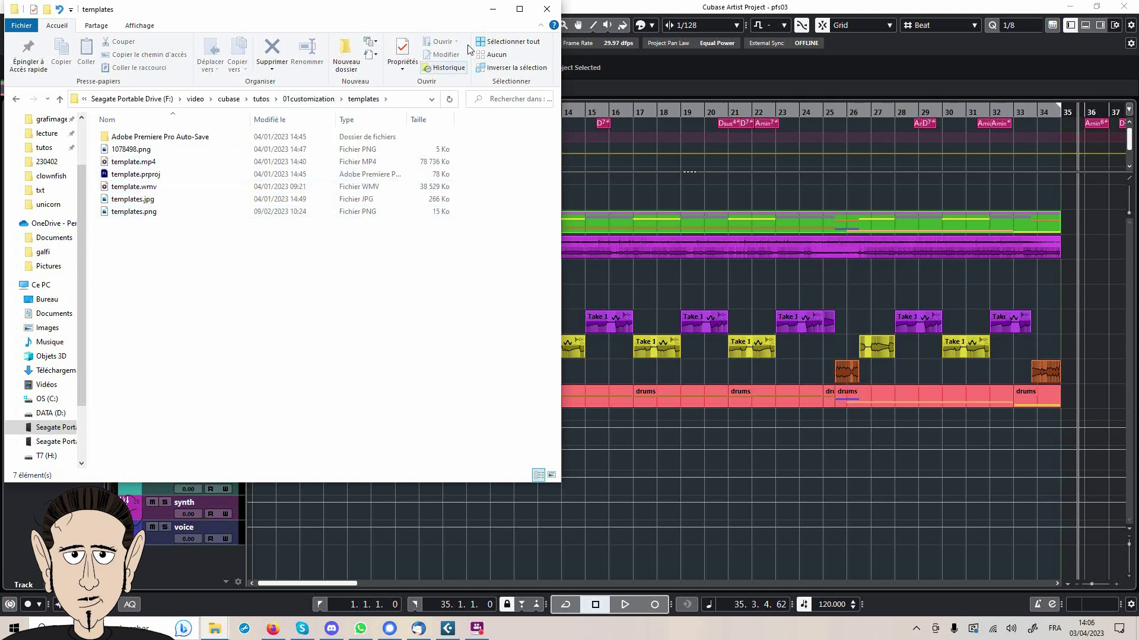
{"action": "left_click", "coordinate": [500, 14]}
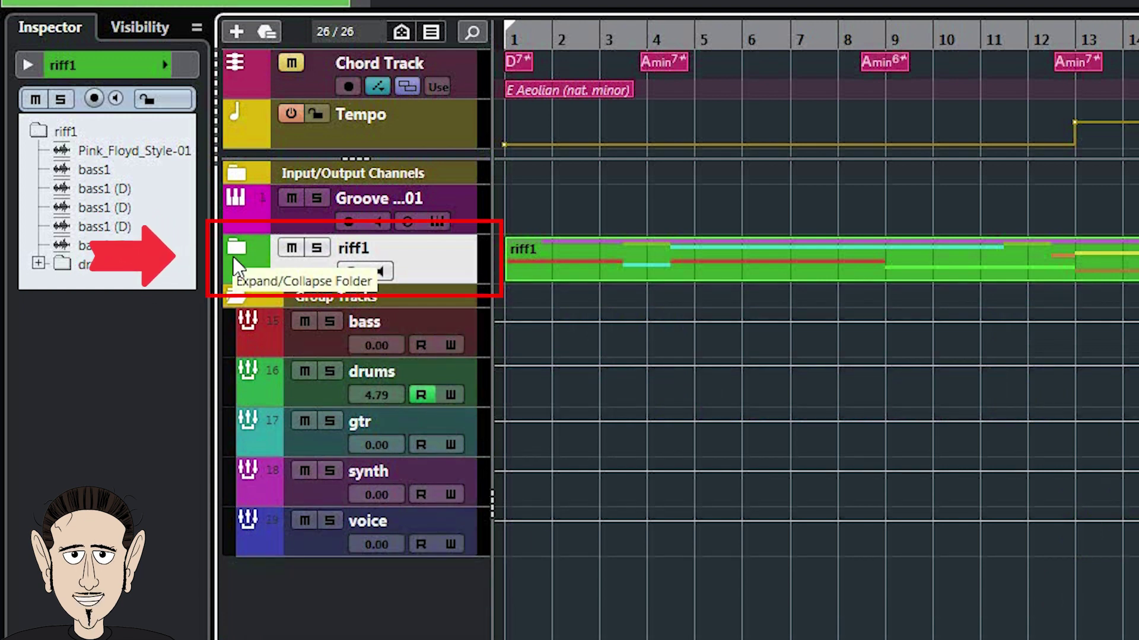
Collapse and expand the riff1 folder track and its nested drums folder to examine the tracks they contain
{"action": "left_click", "coordinate": [234, 261]}
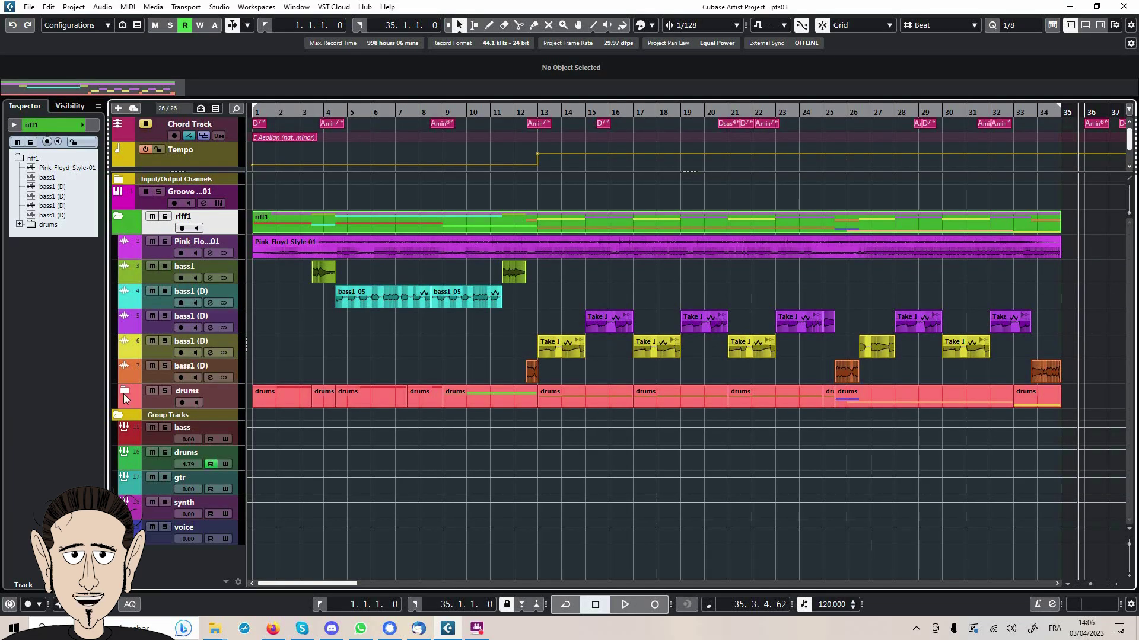
{"action": "left_click", "coordinate": [125, 392]}
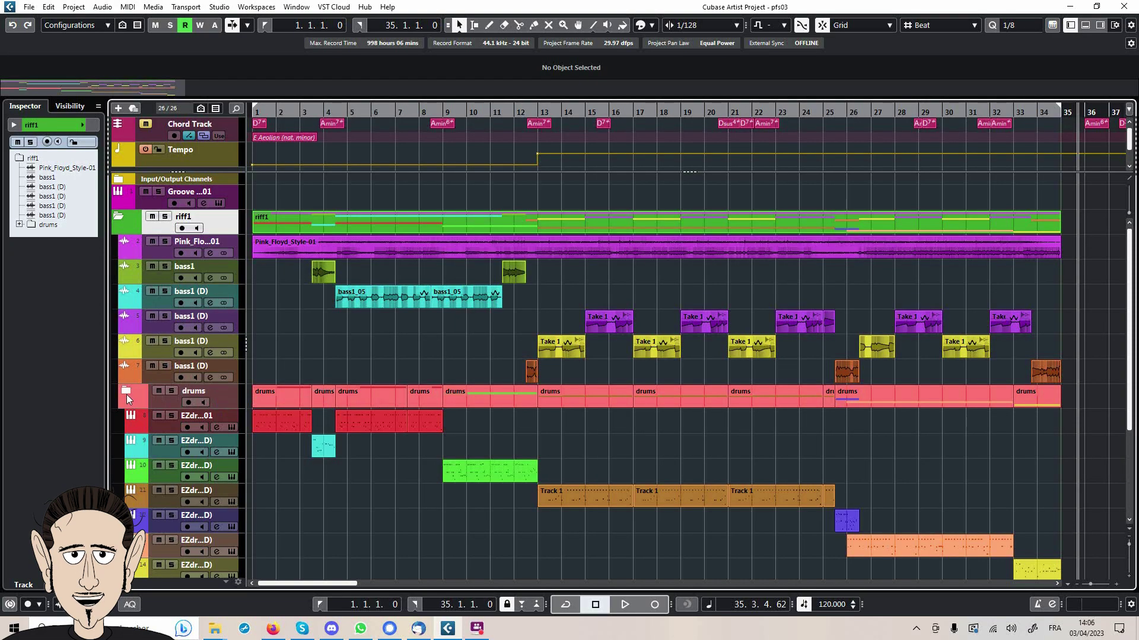
{"action": "left_click", "coordinate": [49, 137]}
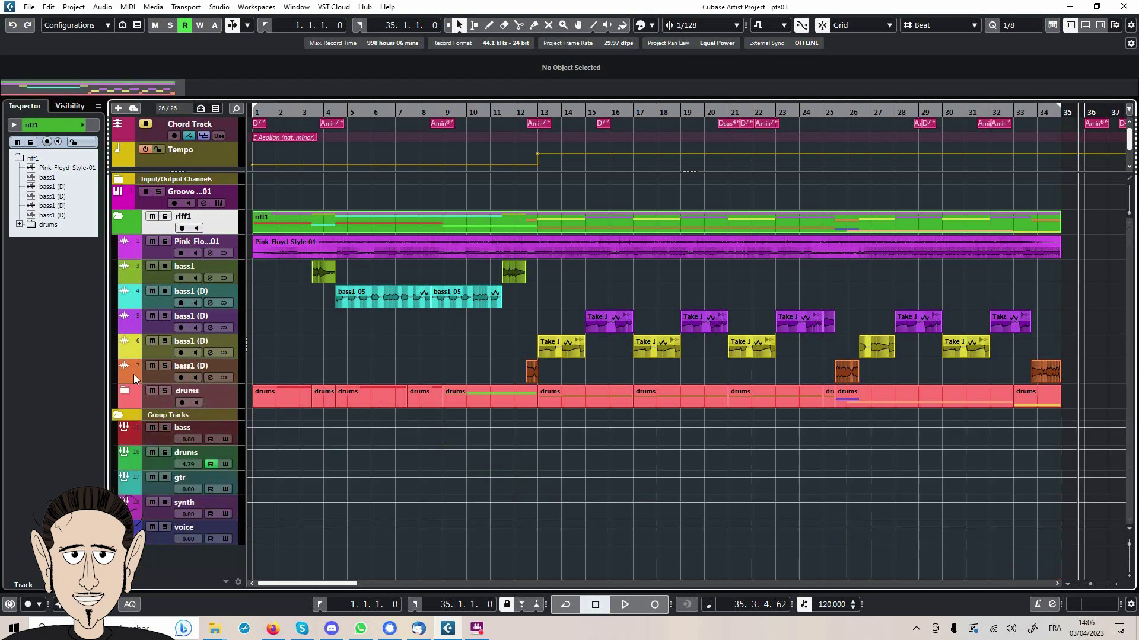
{"action": "left_click", "coordinate": [119, 216]}
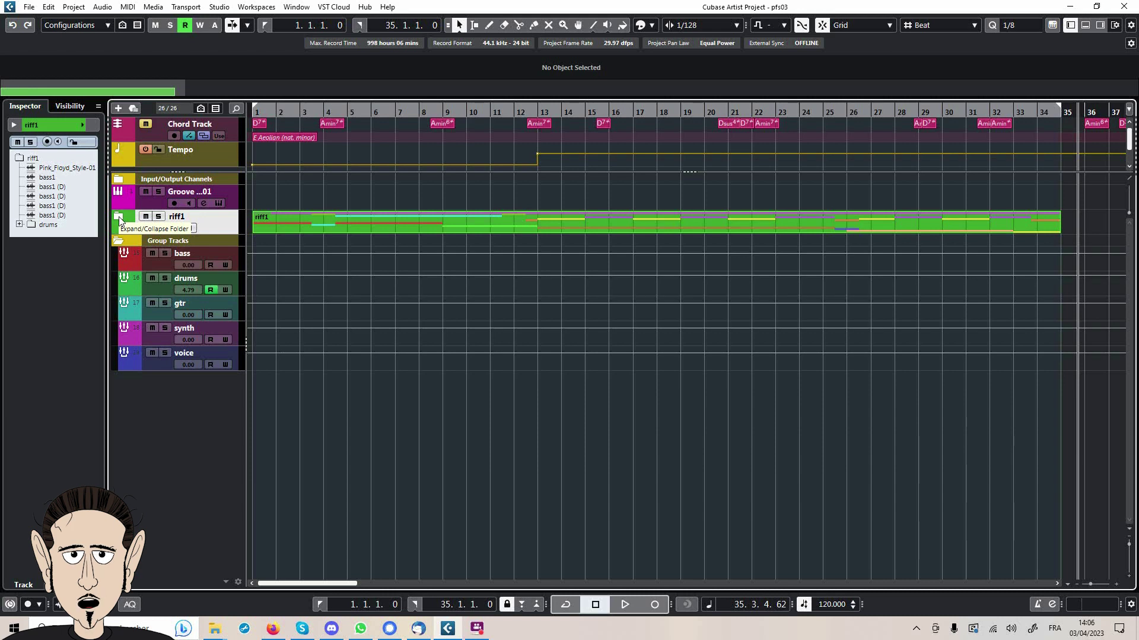
{"action": "left_click", "coordinate": [119, 217]}
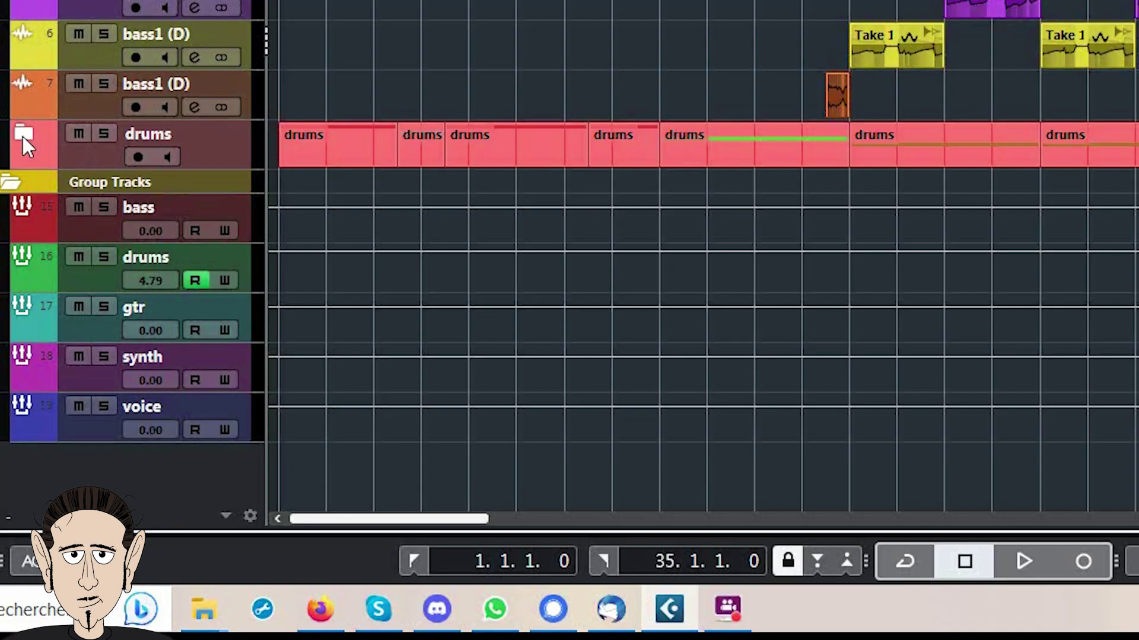
{"action": "left_click", "coordinate": [125, 391]}
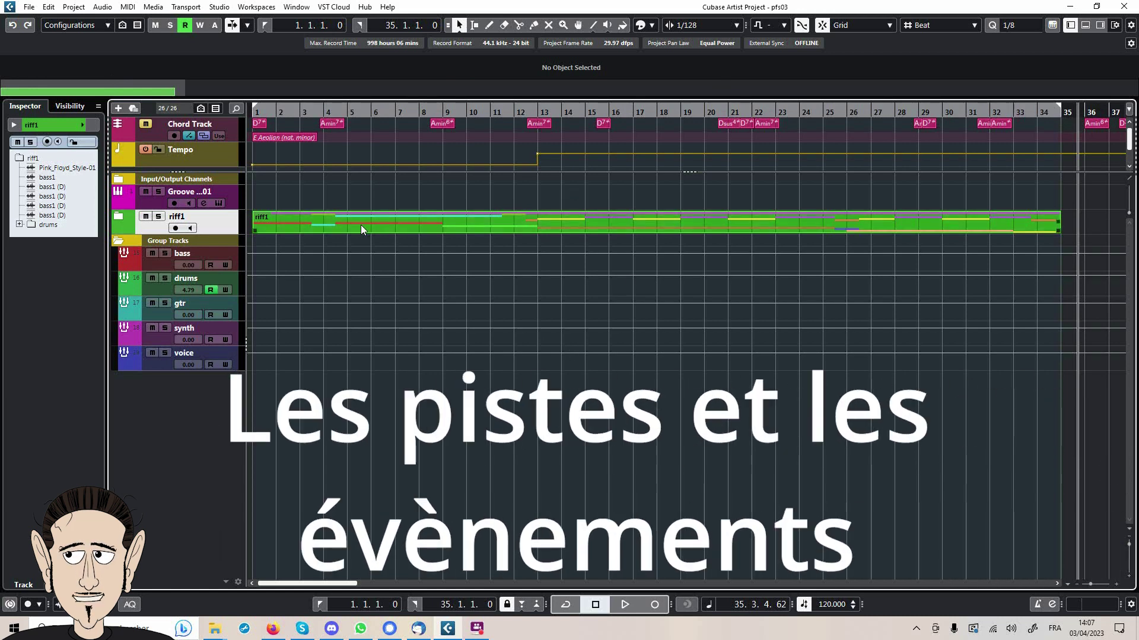
{"action": "left_click", "coordinate": [118, 216]}
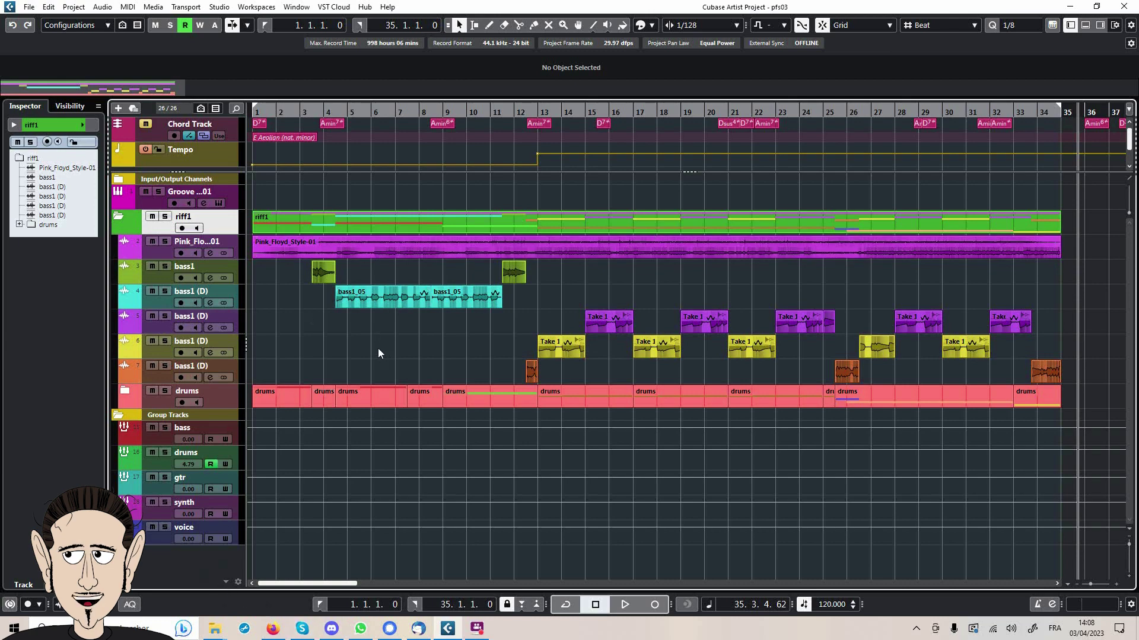
{"action": "left_click", "coordinate": [127, 394]}
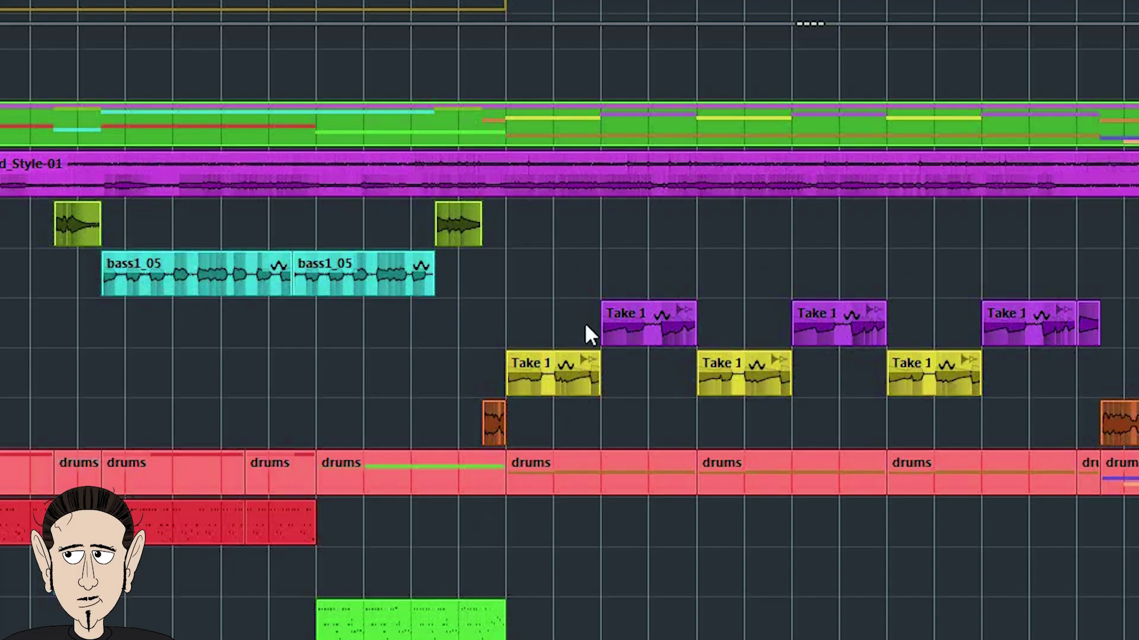
Examine the bass1 audio event and the Track 1 MIDI event on the timeline, and collapse the drums folder
{"action": "left_click", "coordinate": [472, 232]}
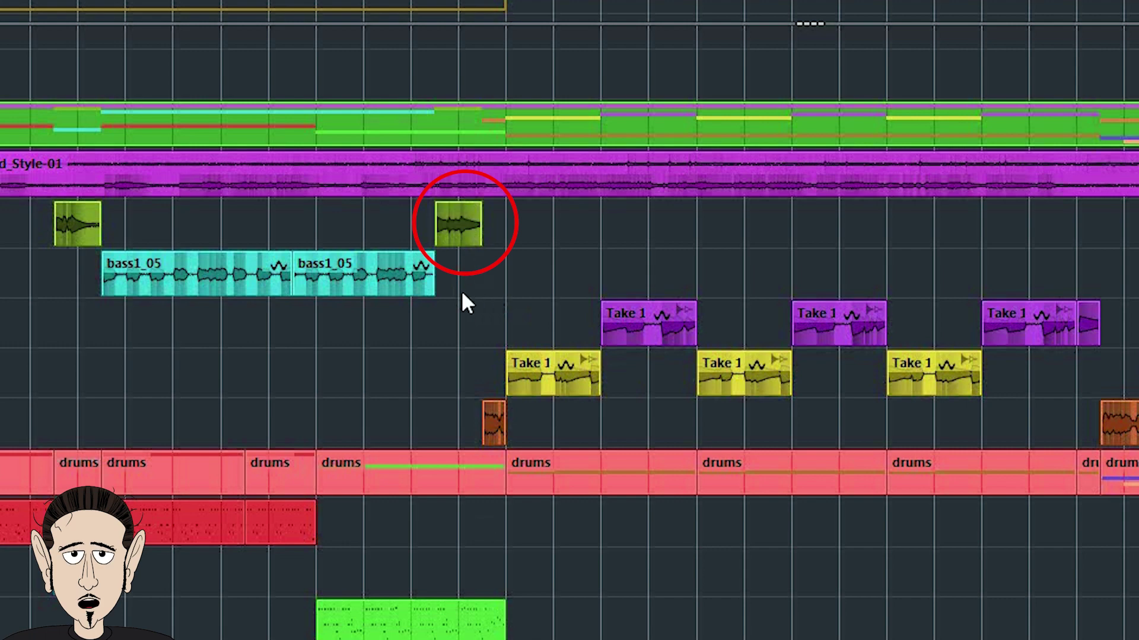
{"action": "scroll", "coordinate": [471, 287], "scroll_direction": "up", "scroll_amount": 4}
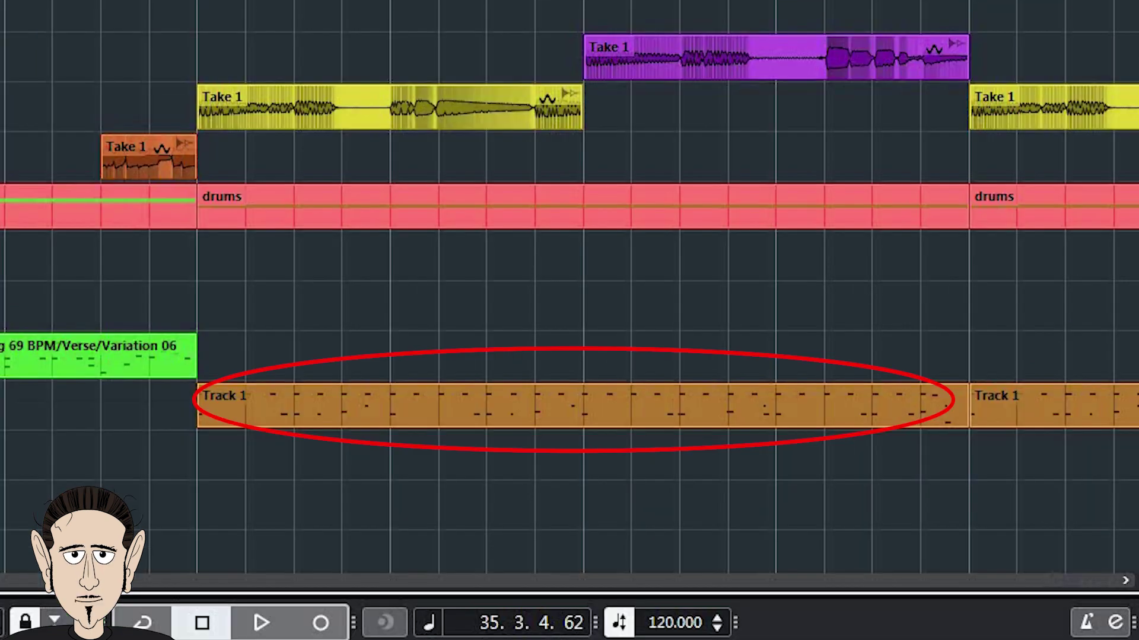
{"action": "left_click", "coordinate": [394, 407]}
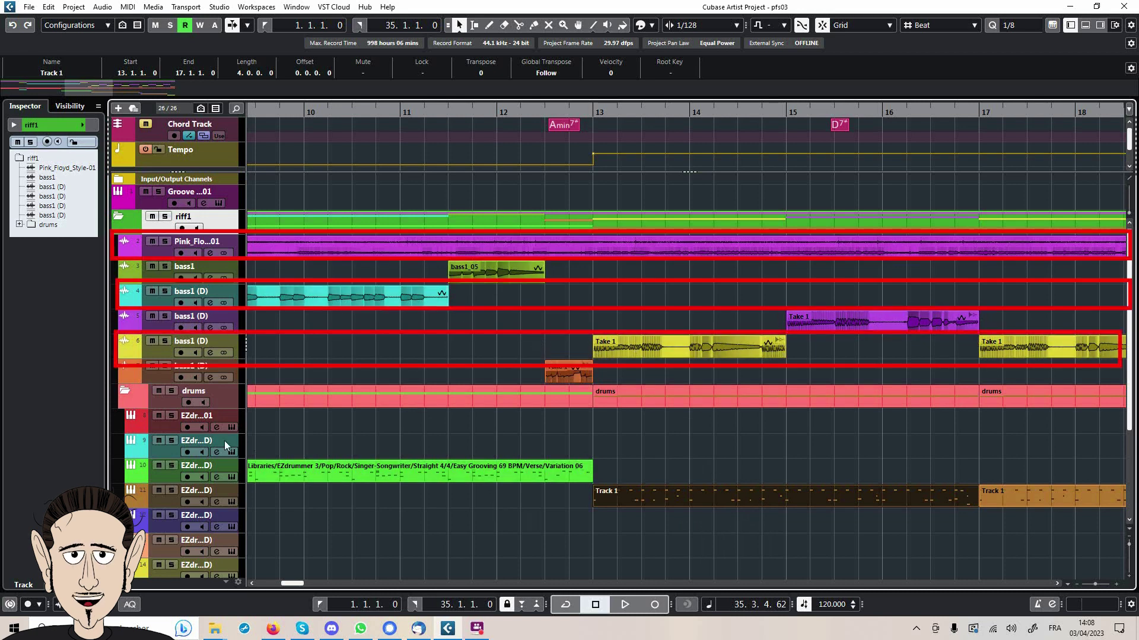
{"action": "left_click", "coordinate": [127, 388]}
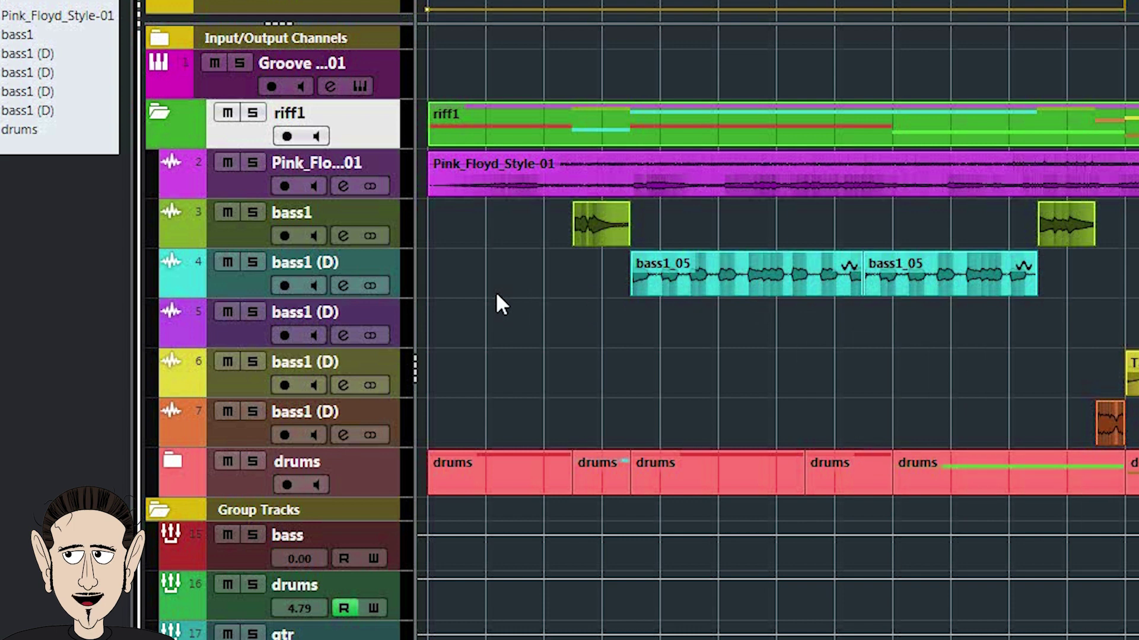
{"action": "left_click", "coordinate": [455, 282]}
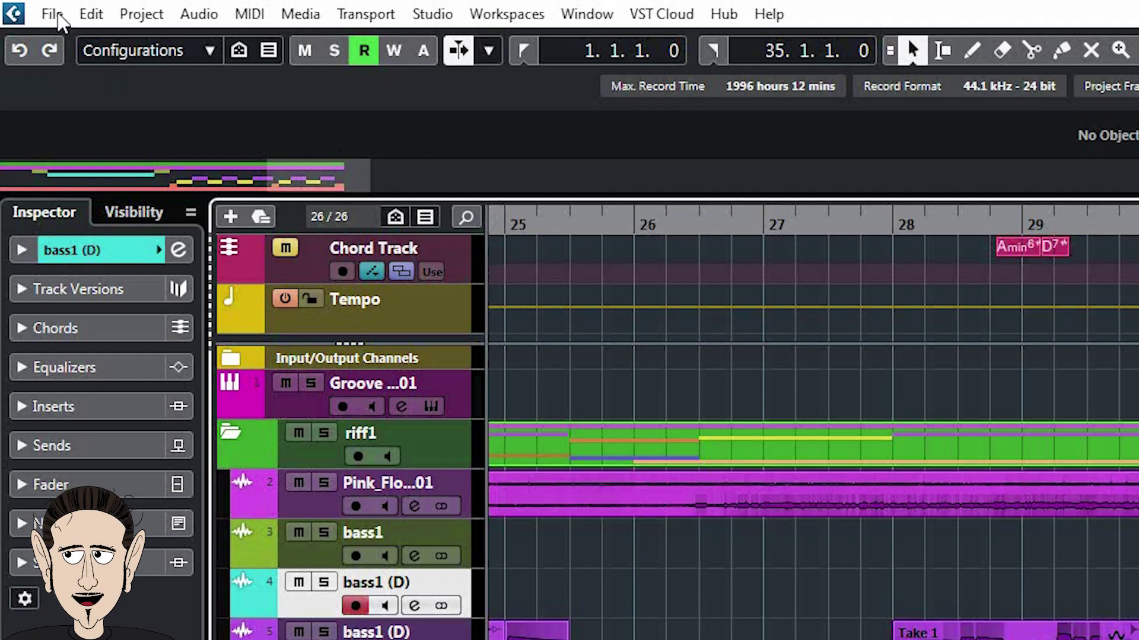
Open the recent project thx10.cpr without activating it, and activate it from its project window
{"action": "left_click", "coordinate": [28, 6]}
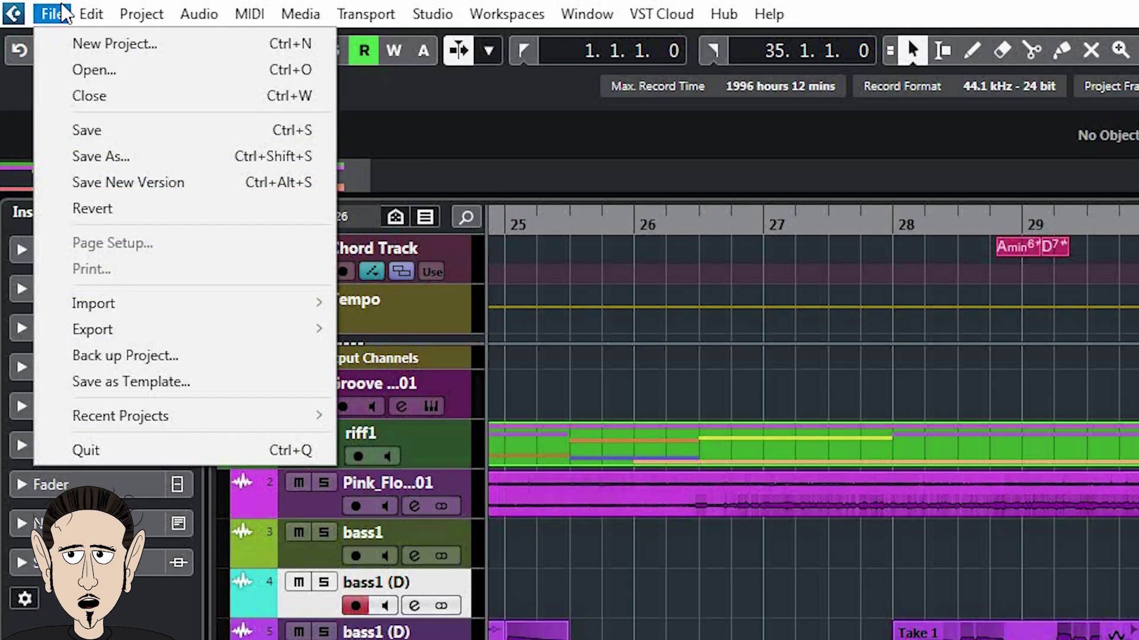
{"action": "mouse_move", "coordinate": [115, 209]}
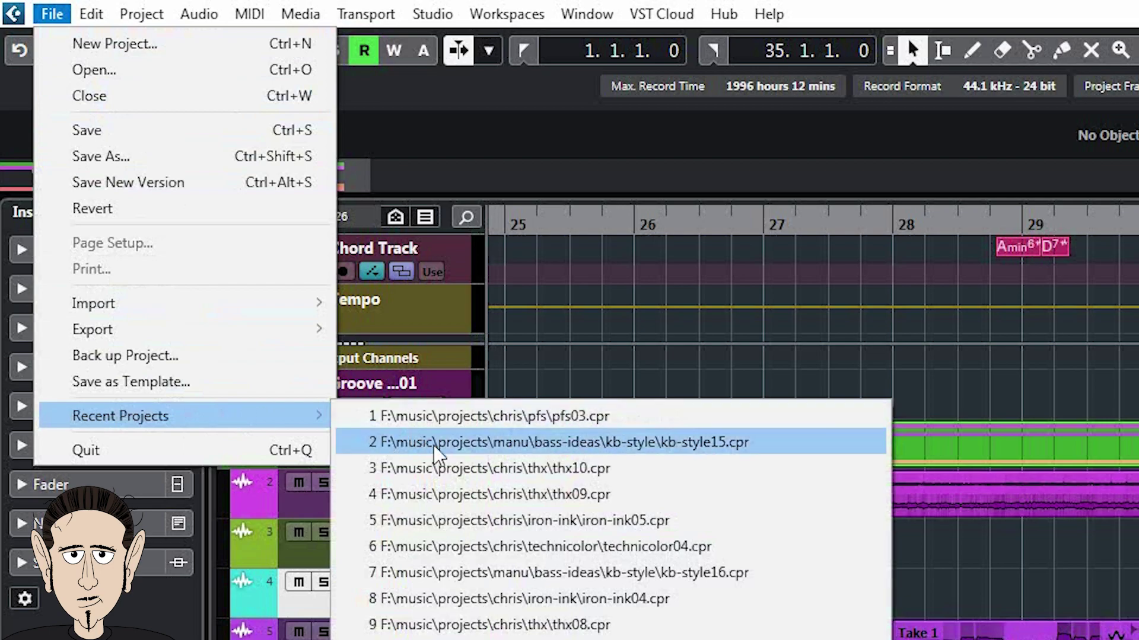
{"action": "left_click", "coordinate": [437, 468]}
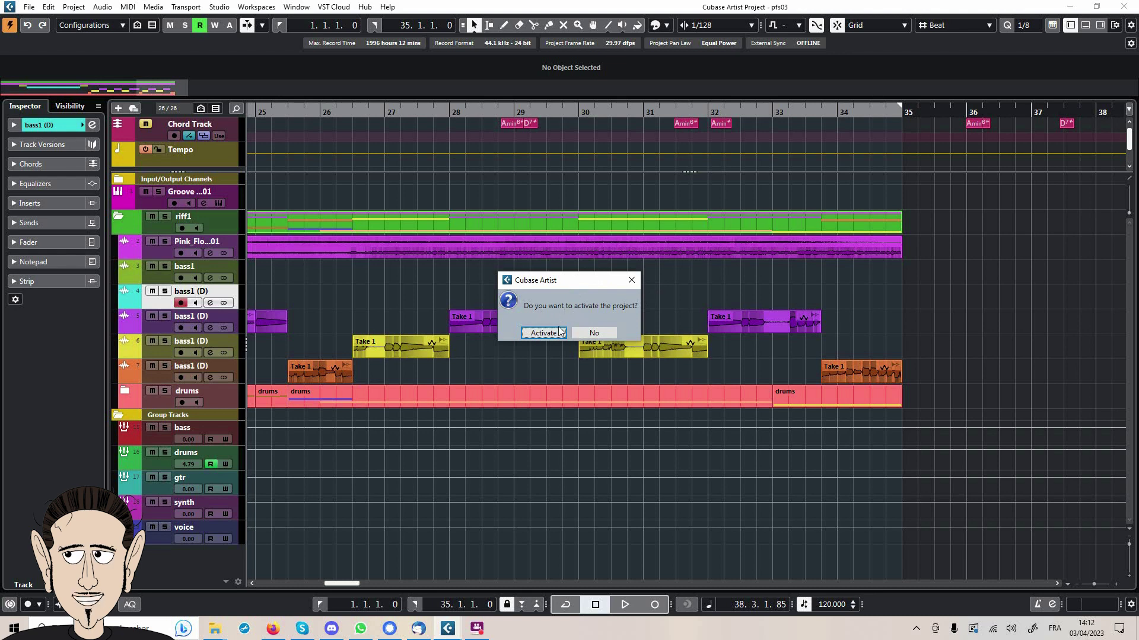
{"action": "left_click", "coordinate": [595, 333]}
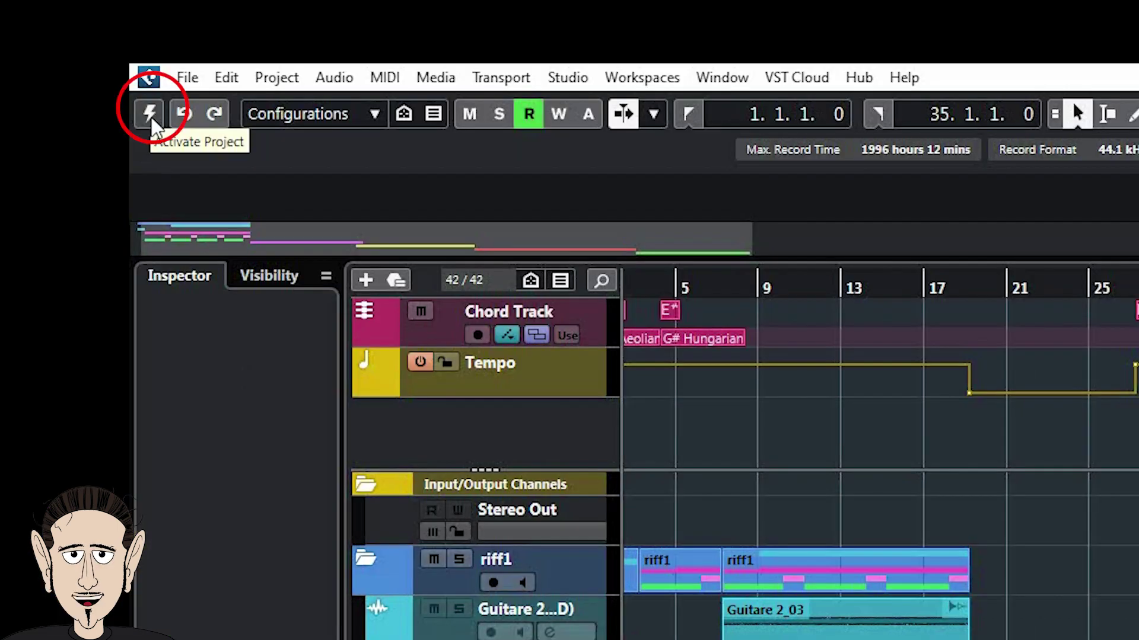
{"action": "left_click", "coordinate": [150, 114]}
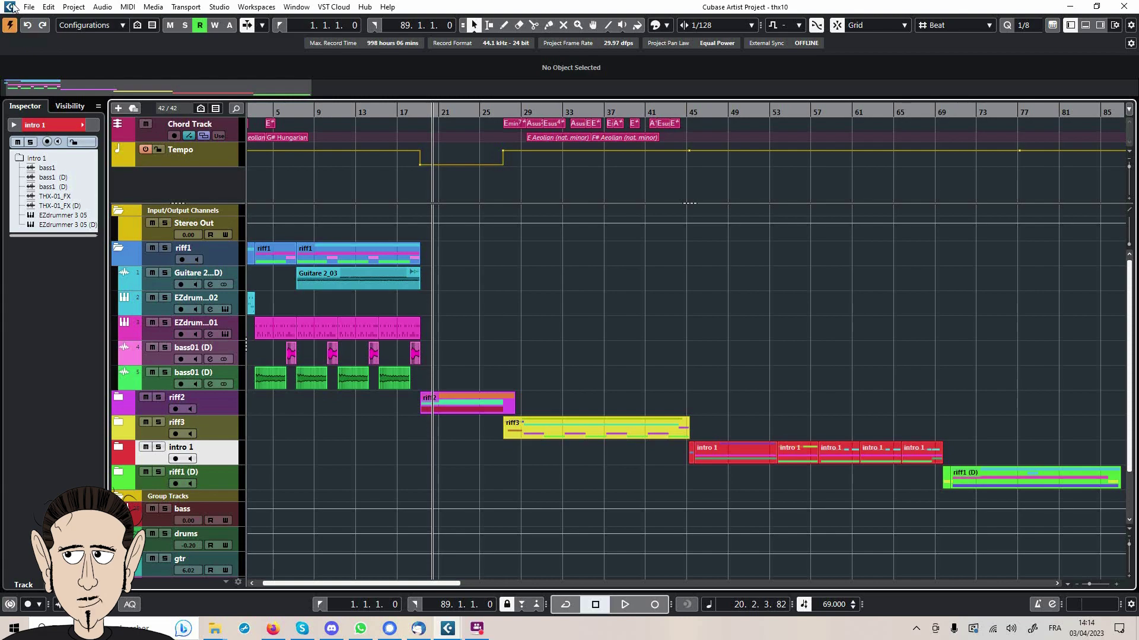
Check the recent projects list and bring the already open pfs03 project window to the front
{"action": "left_click", "coordinate": [29, 7]}
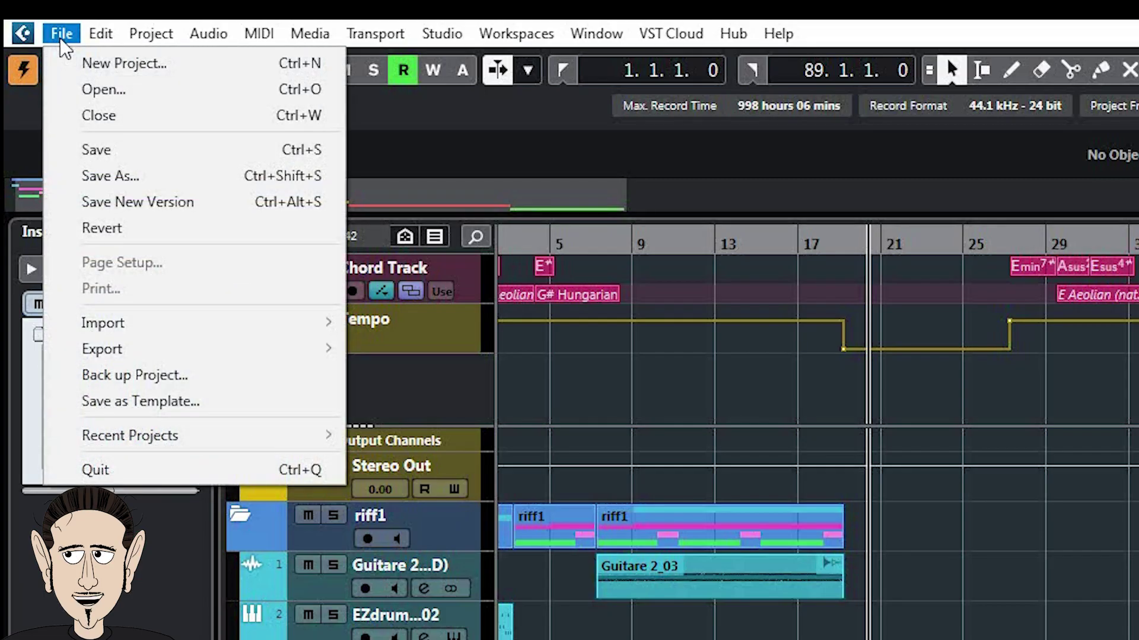
{"action": "mouse_move", "coordinate": [134, 449]}
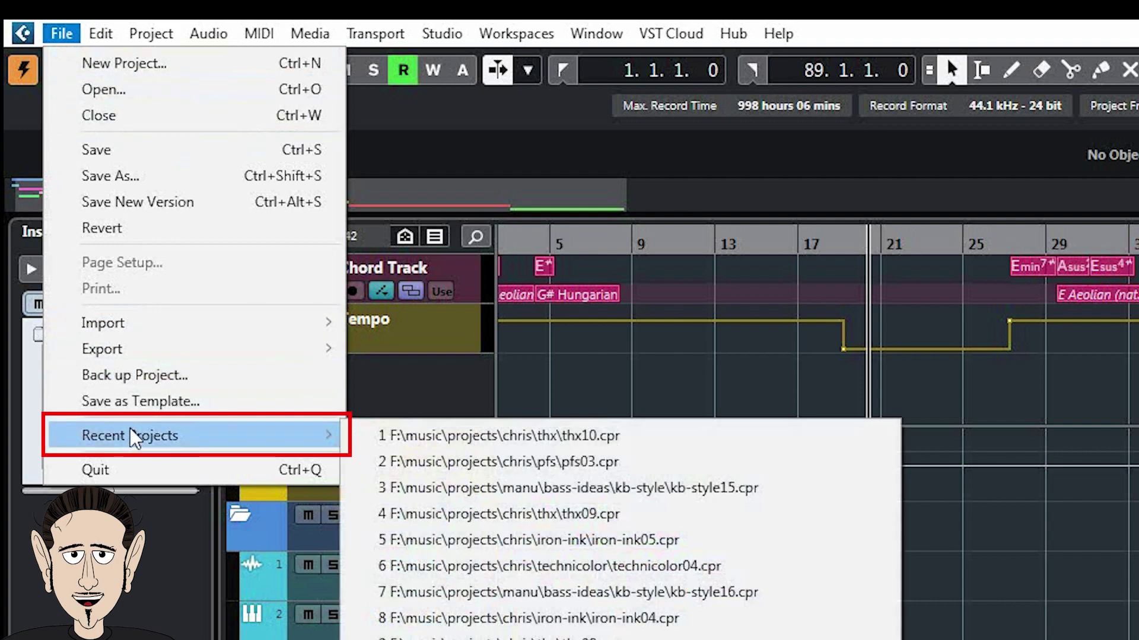
{"action": "left_click", "coordinate": [400, 463]}
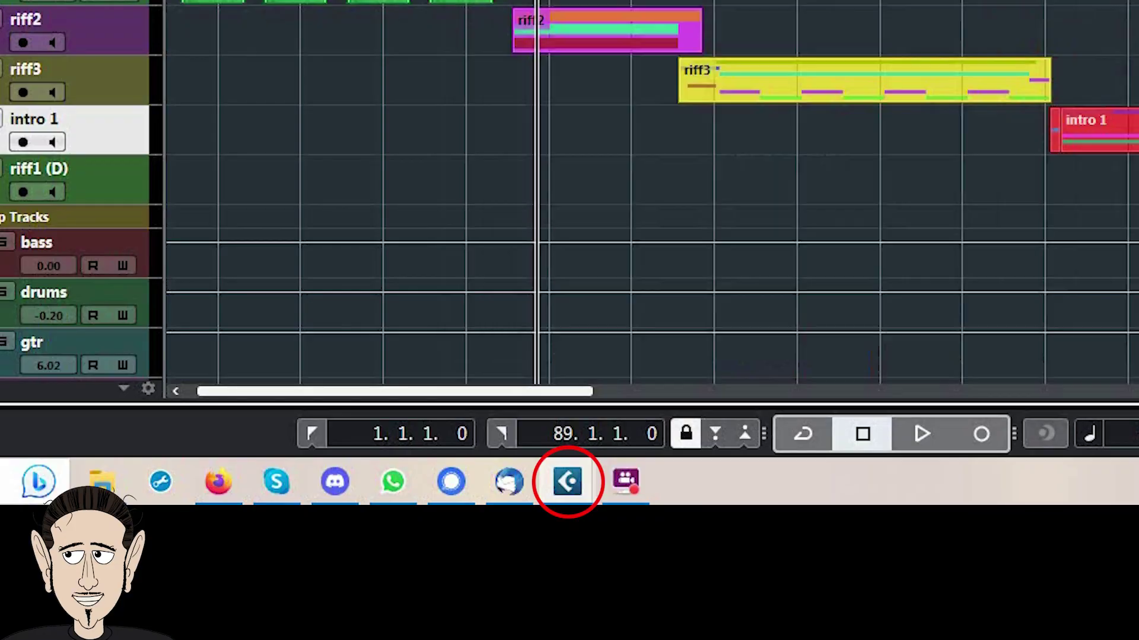
{"action": "mouse_move", "coordinate": [566, 498]}
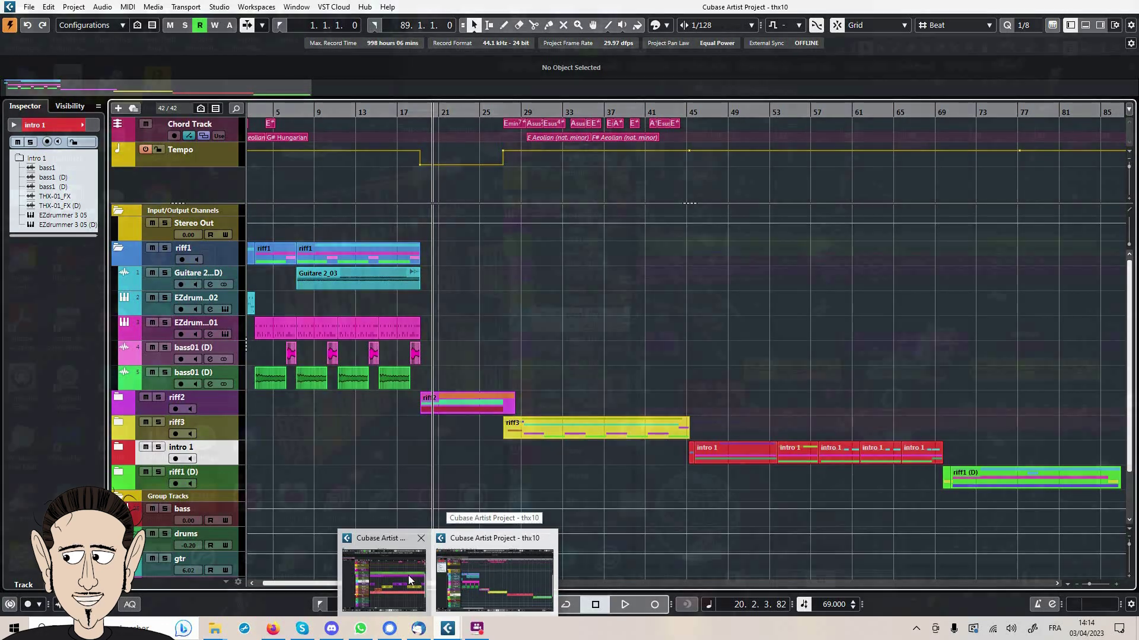
{"action": "mouse_move", "coordinate": [409, 580]}
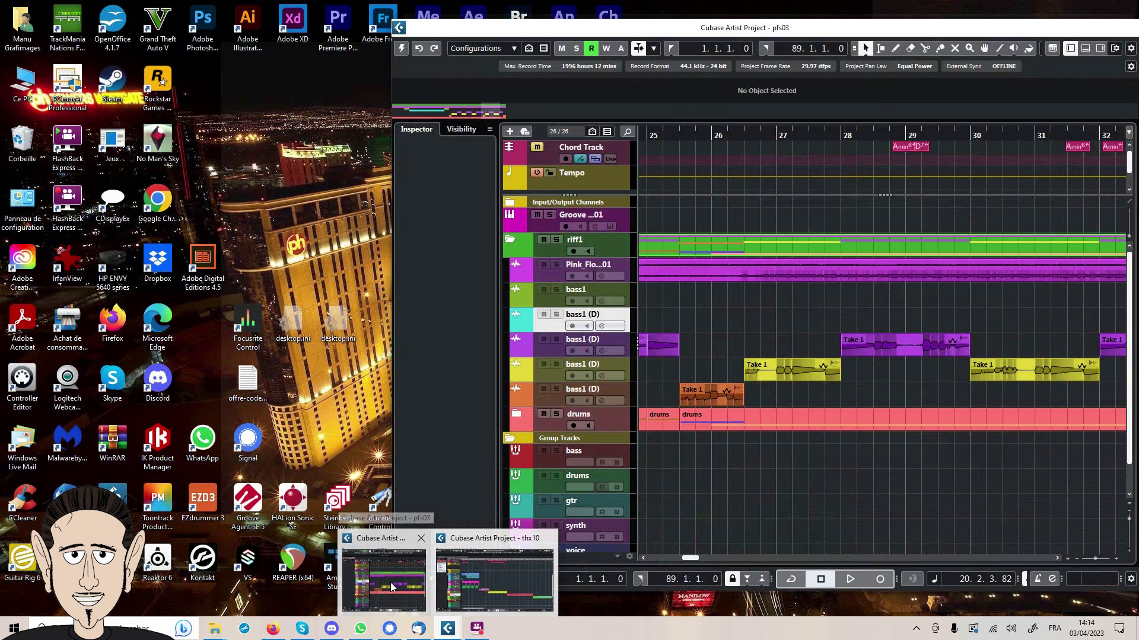
{"action": "left_click", "coordinate": [391, 584]}
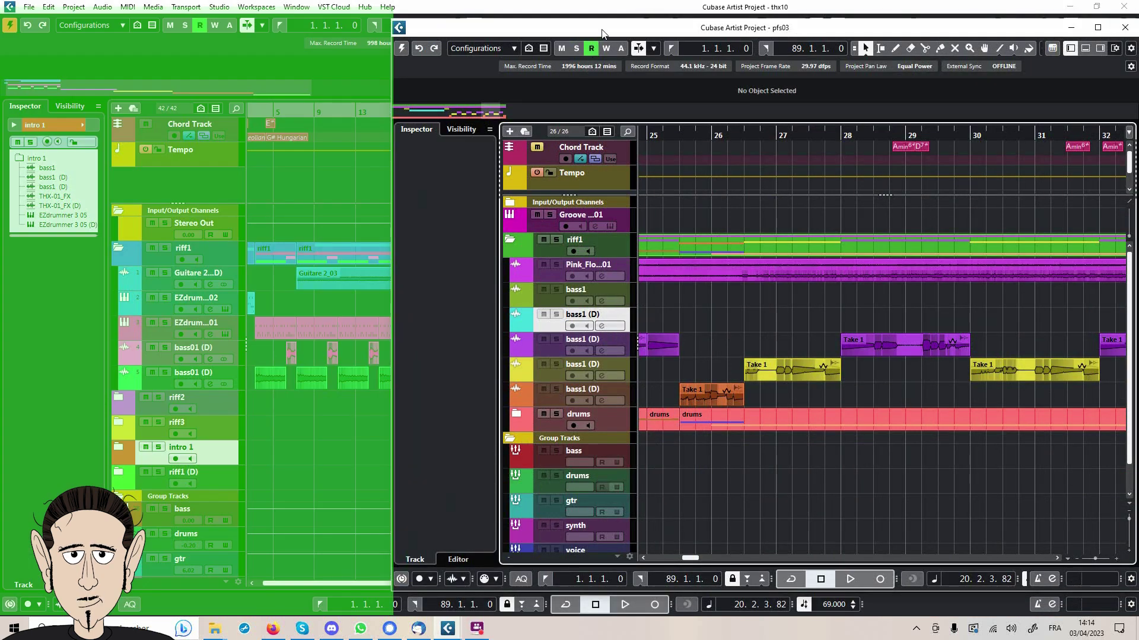
Close the pfs03 project without saving its changes, leaving only thx10 open
{"action": "left_click", "coordinate": [402, 49]}
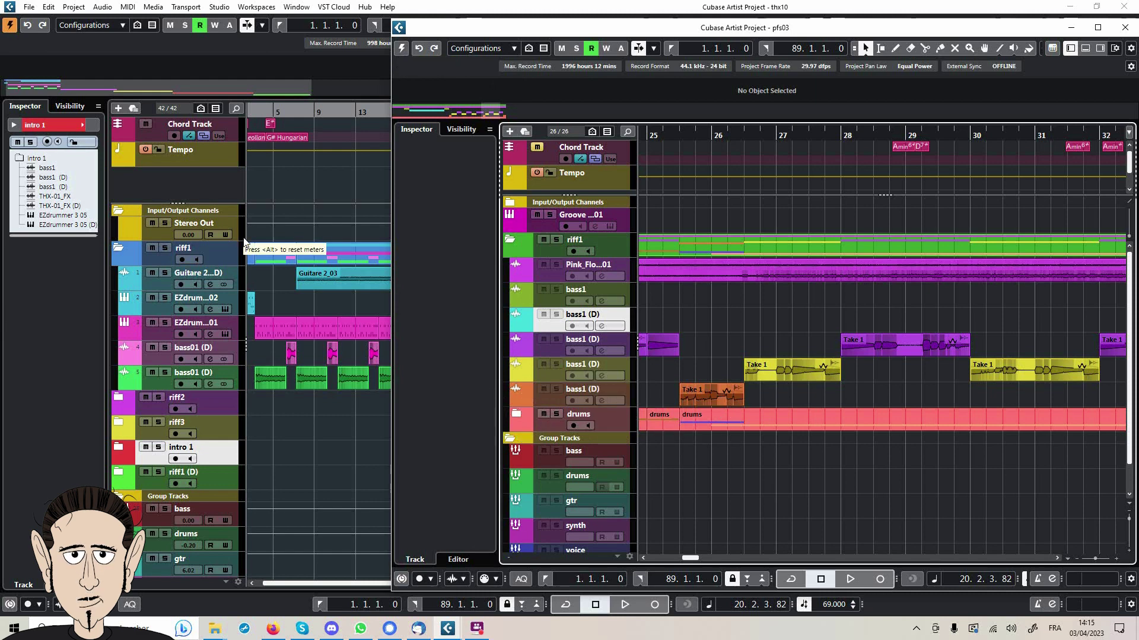
{"action": "left_click", "coordinate": [1126, 31]}
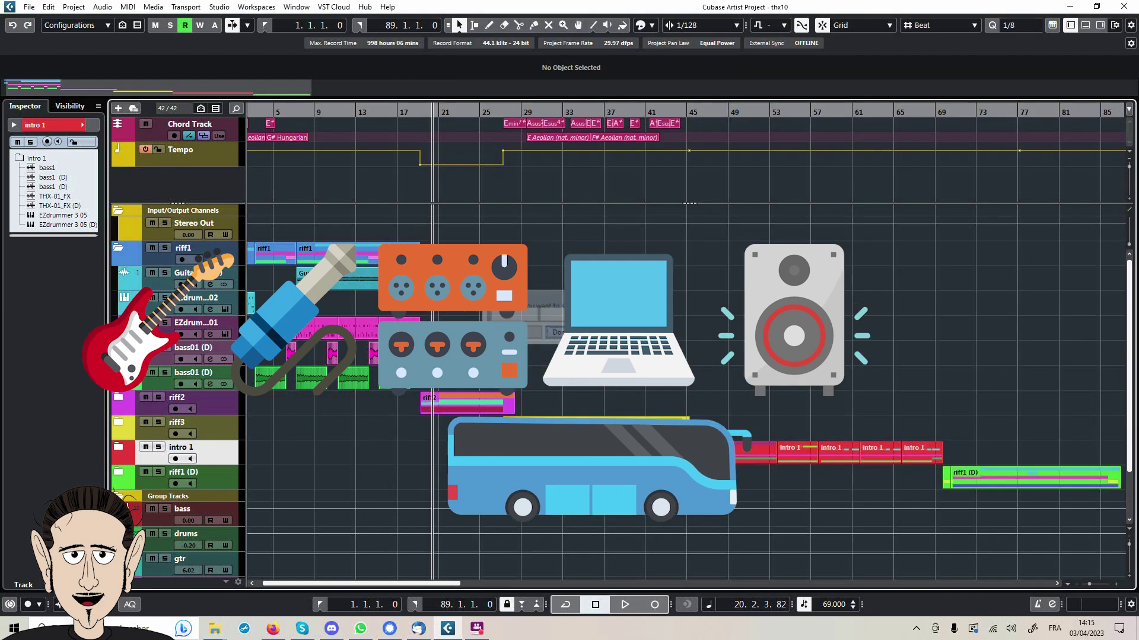
{"action": "left_click", "coordinate": [561, 333]}
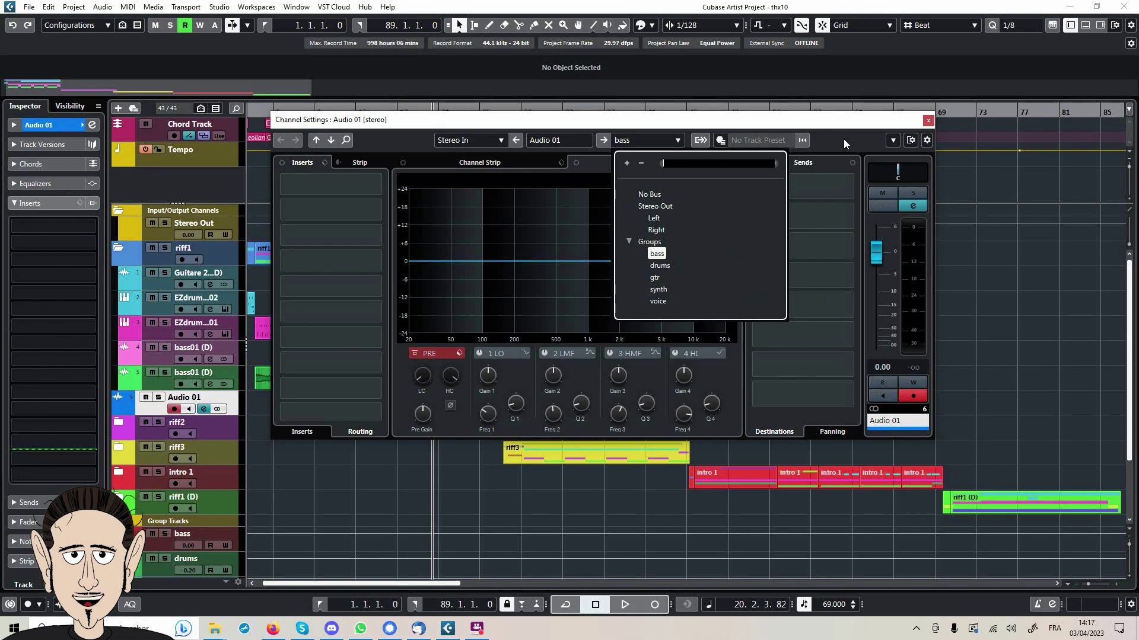
Dismiss the output bus list of the Audio 01 track and close its channel settings
{"action": "key", "text": "Escape"}
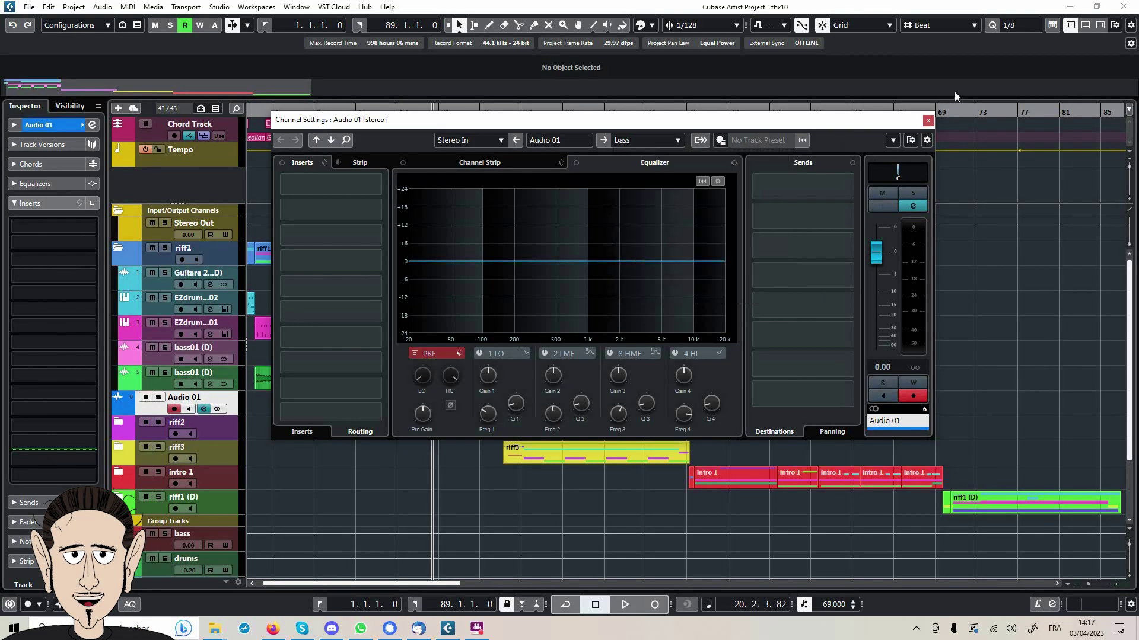
{"action": "left_click", "coordinate": [929, 121]}
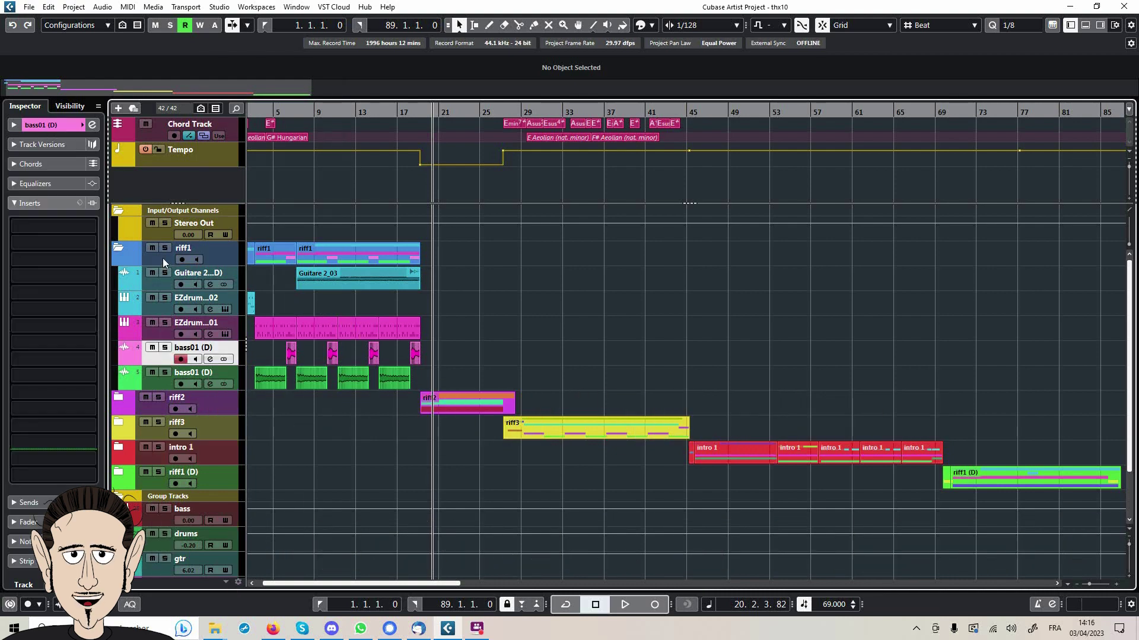
Add a stereo audio track below the riff1 folder with Input 1 (Mono) and drums output, and open its channel's output choices
{"action": "right_click", "coordinate": [162, 258]}
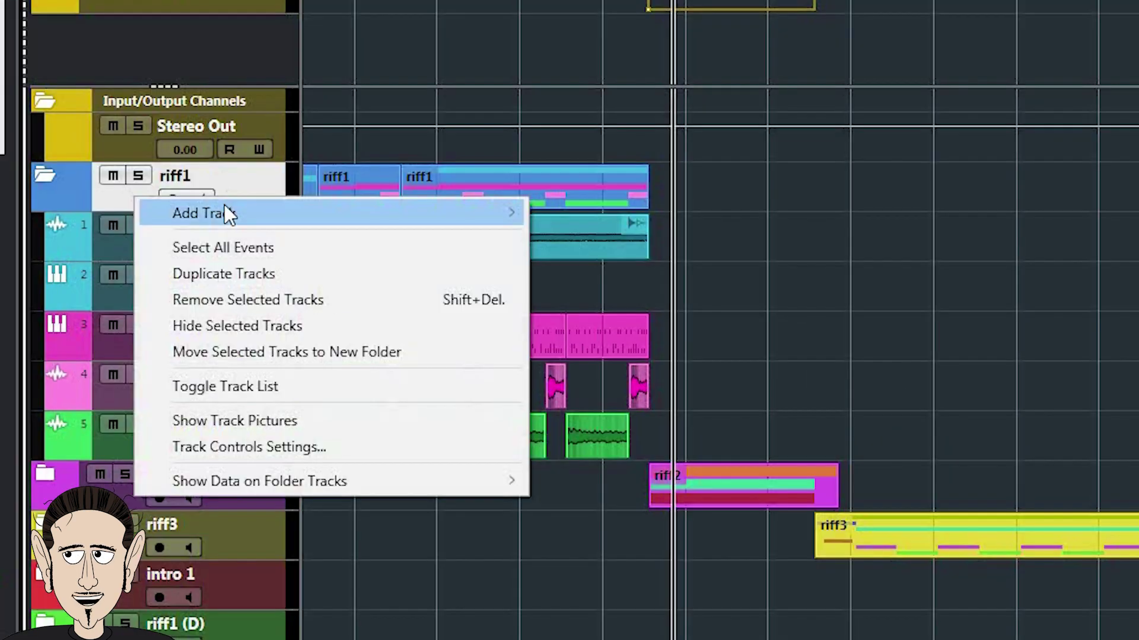
{"action": "mouse_move", "coordinate": [224, 213]}
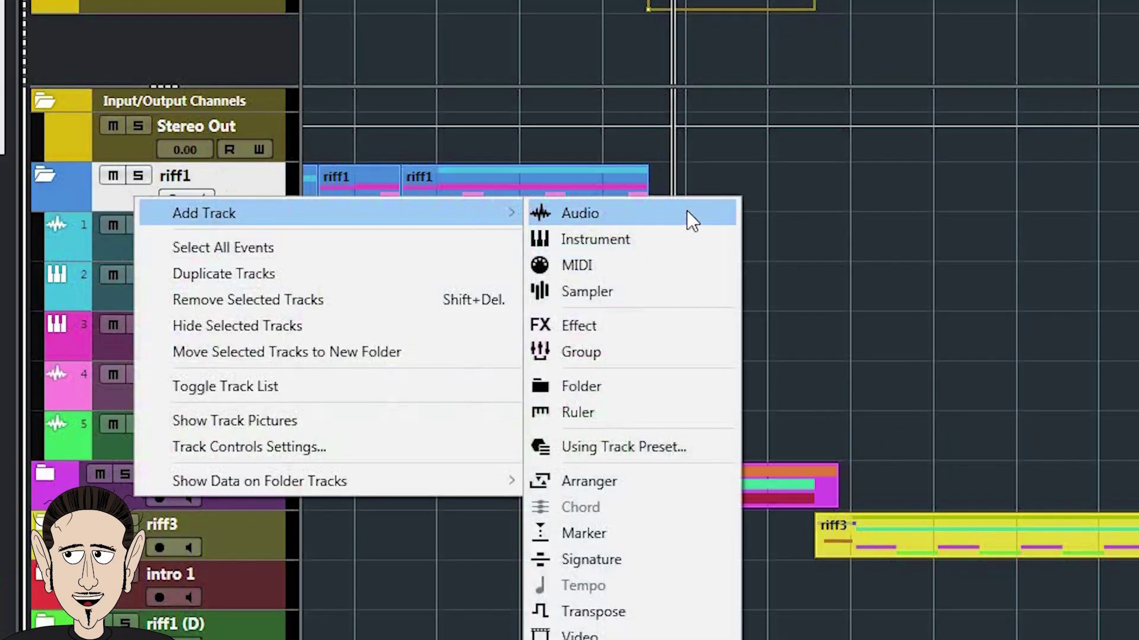
{"action": "left_click", "coordinate": [628, 215]}
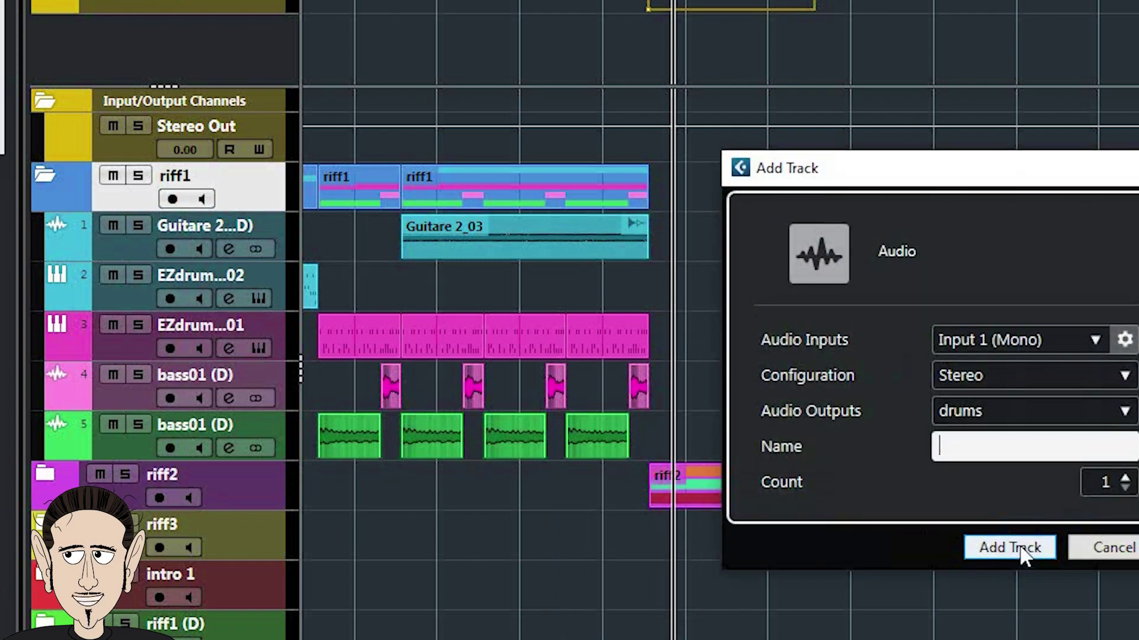
{"action": "left_click", "coordinate": [1015, 550]}
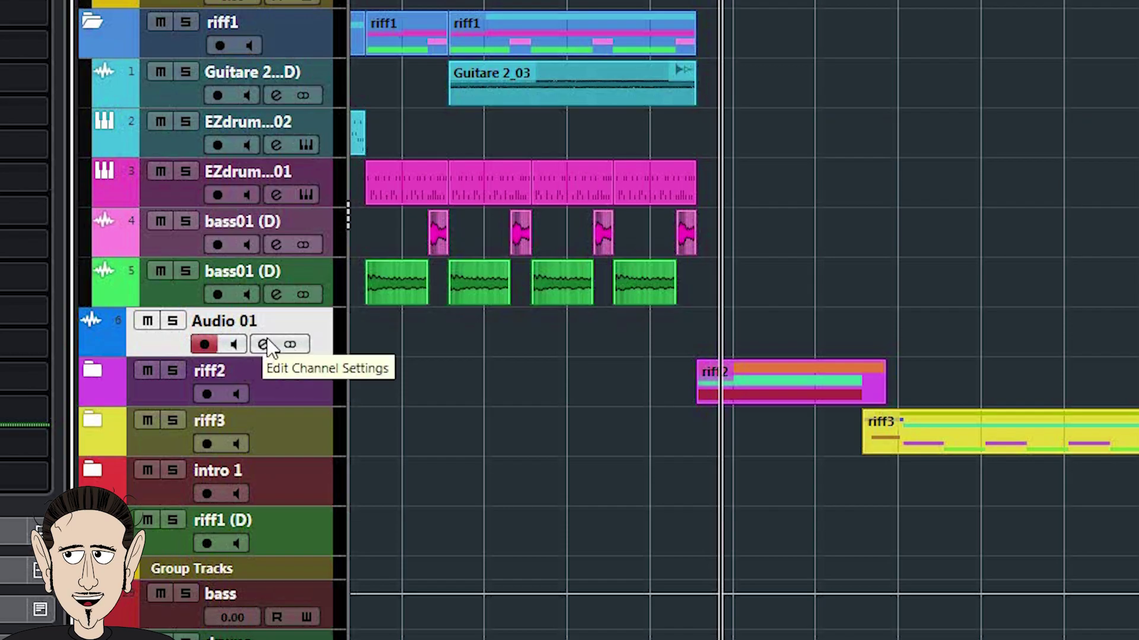
{"action": "left_click", "coordinate": [265, 345]}
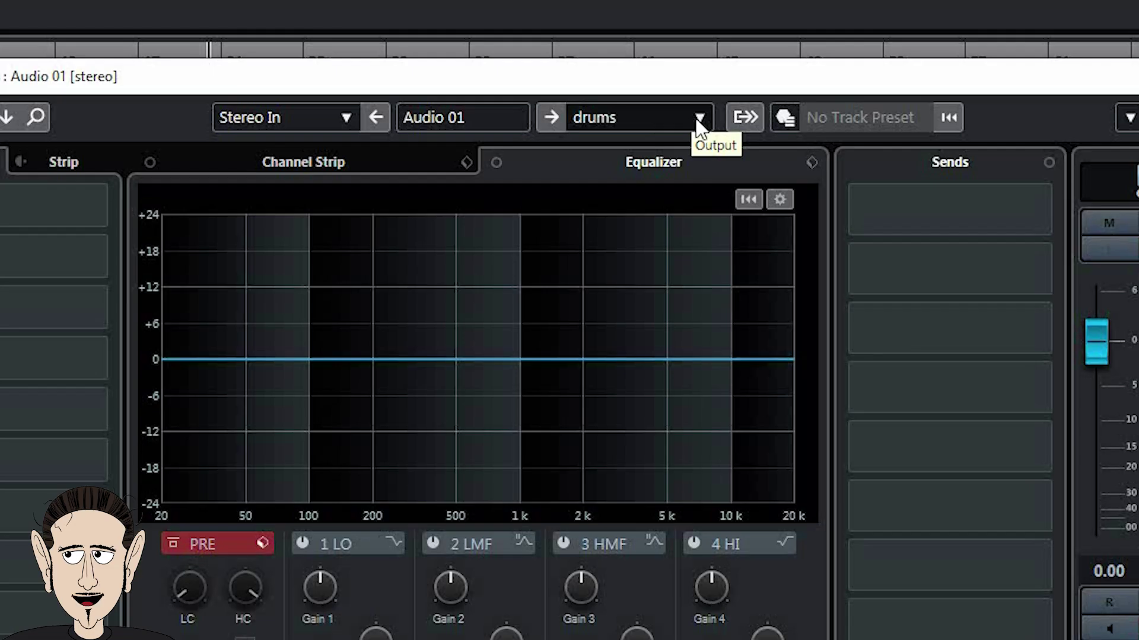
{"action": "left_click", "coordinate": [698, 119]}
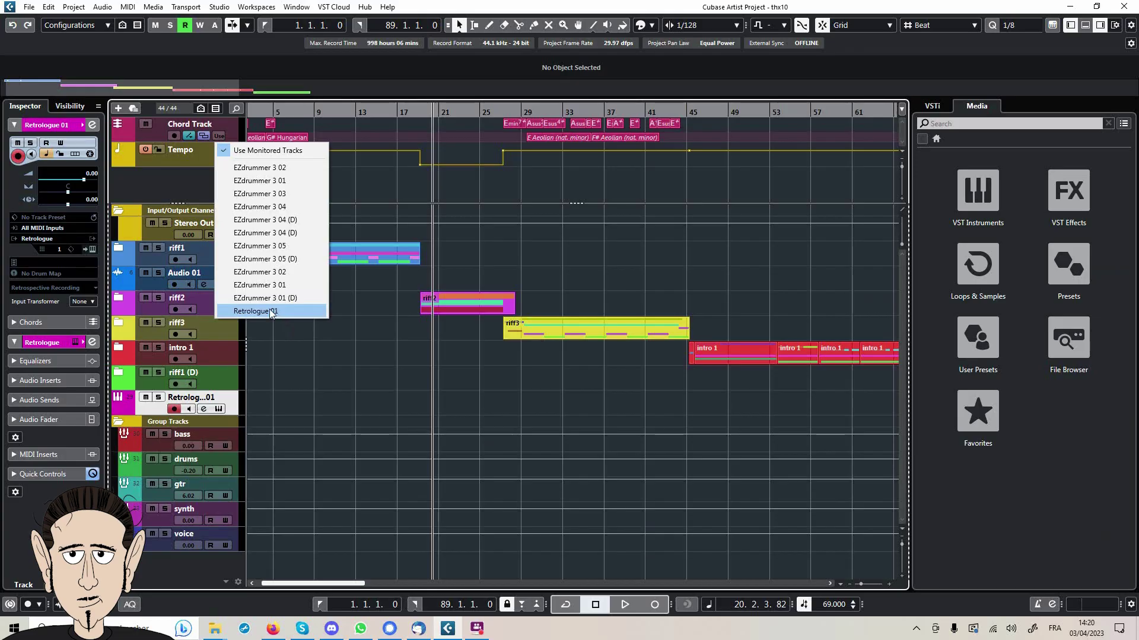
Route the Chord Track to the Retrologue 01 instrument track for monitoring
{"action": "left_click", "coordinate": [270, 308]}
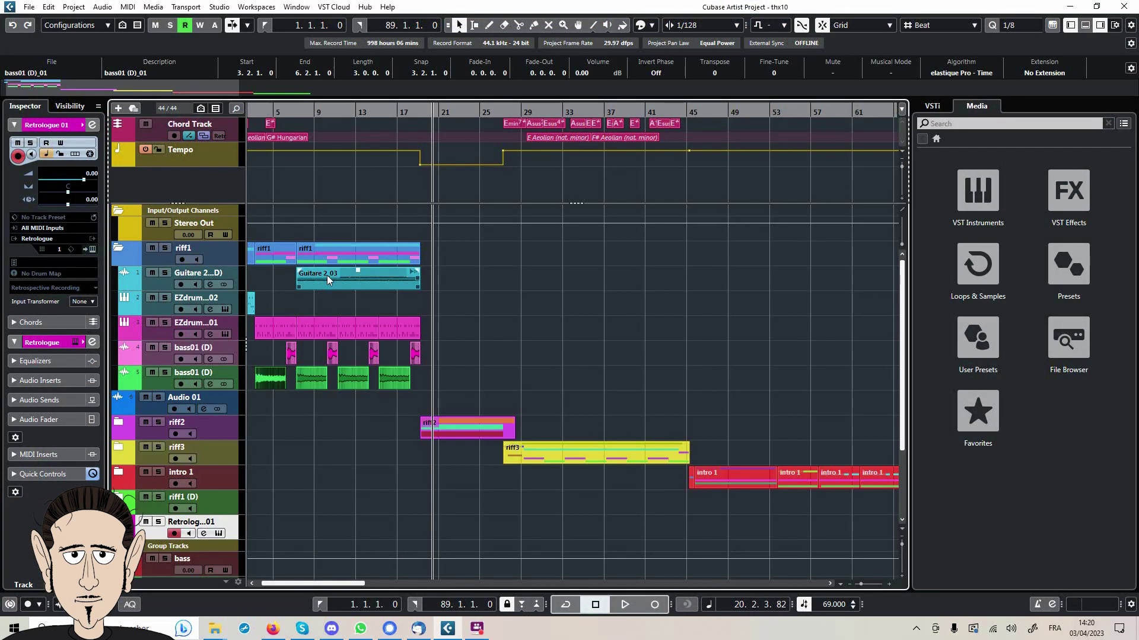
Open the Guitare 2_03 event for sample editing and add a Free Warp marker at bar 8
{"action": "left_click", "coordinate": [329, 278]}
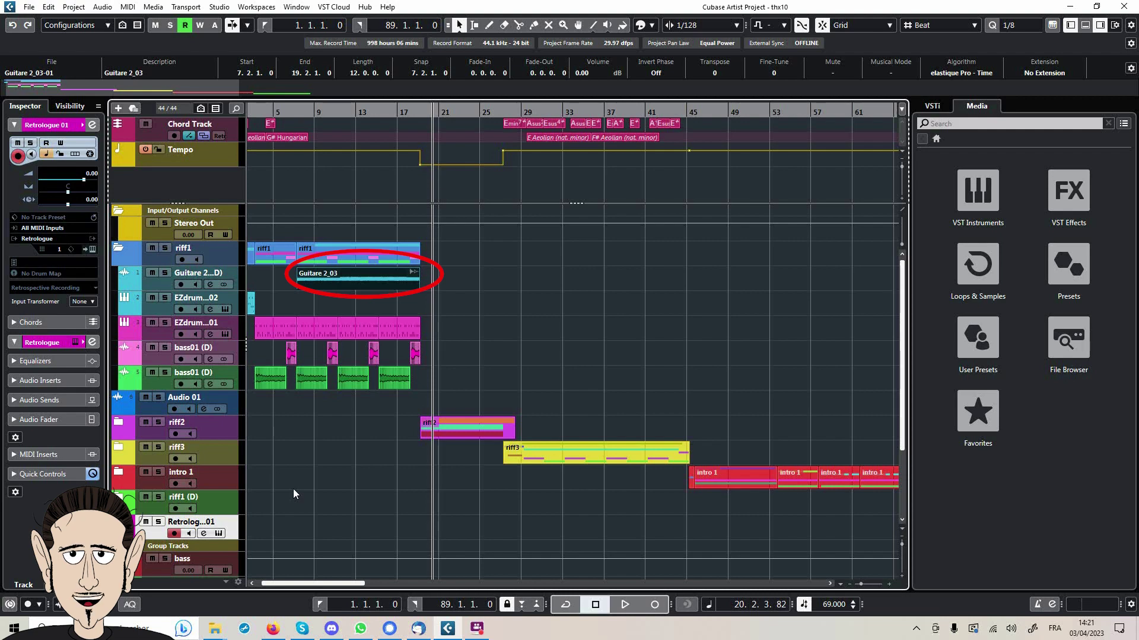
{"action": "double_click", "coordinate": [336, 274]}
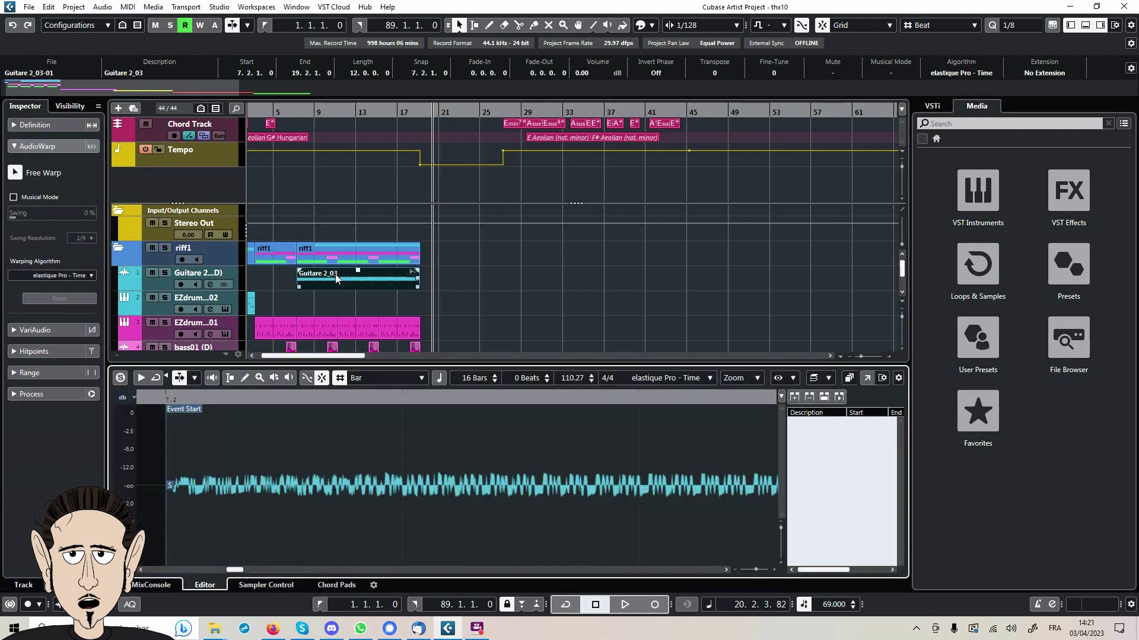
{"action": "scroll", "coordinate": [354, 470], "scroll_direction": "down", "scroll_amount": 4}
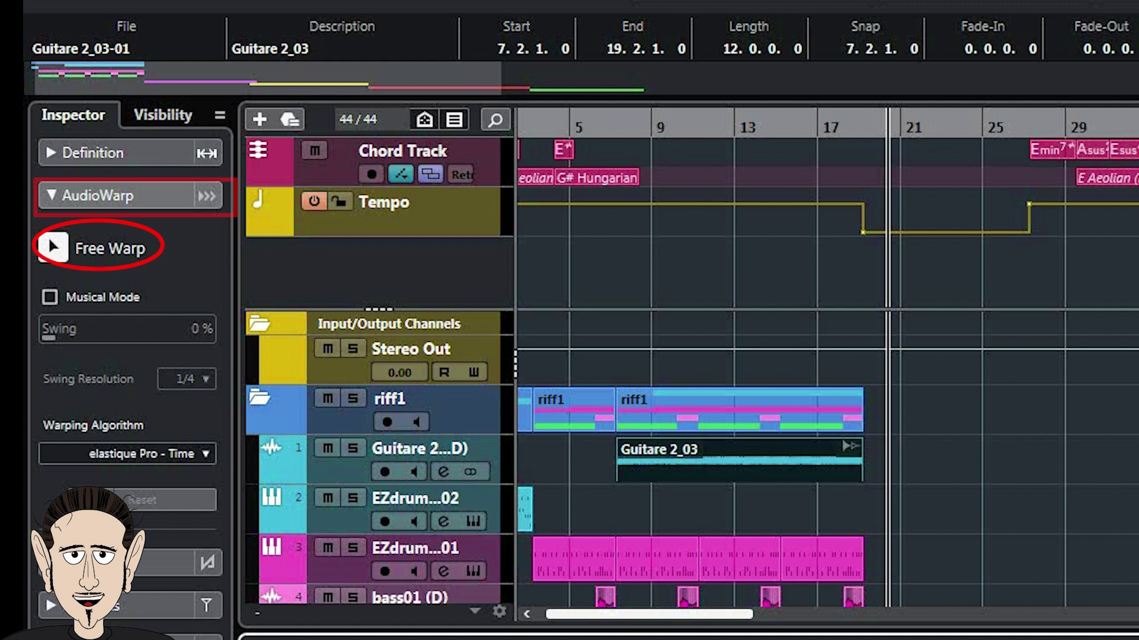
{"action": "left_click", "coordinate": [53, 246]}
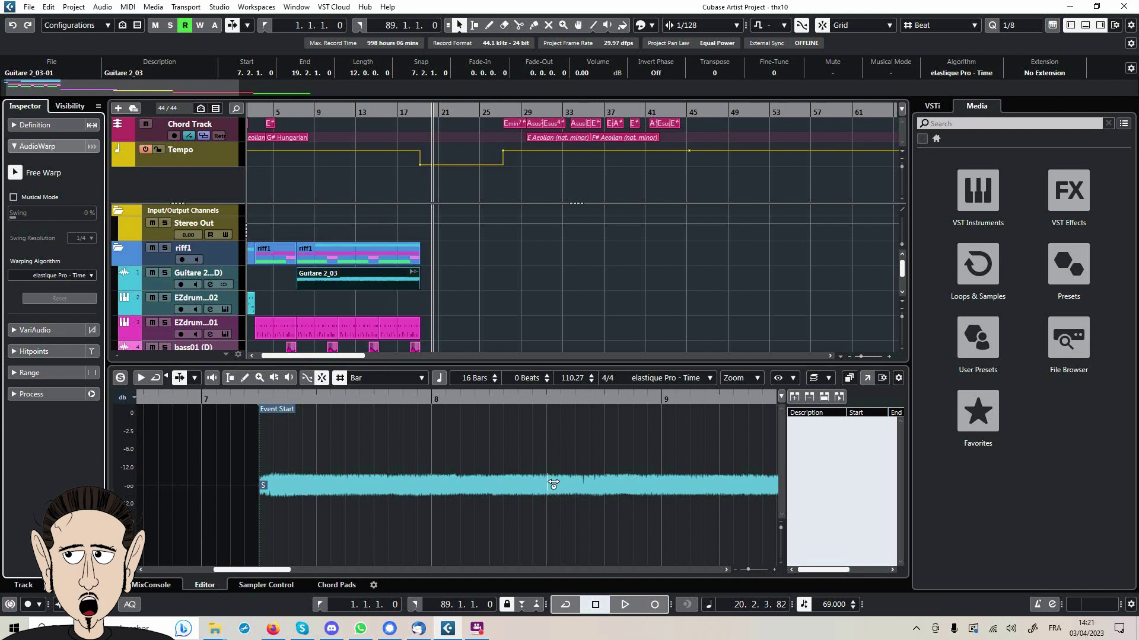
{"action": "scroll", "coordinate": [549, 479], "scroll_direction": "right", "scroll_amount": 2}
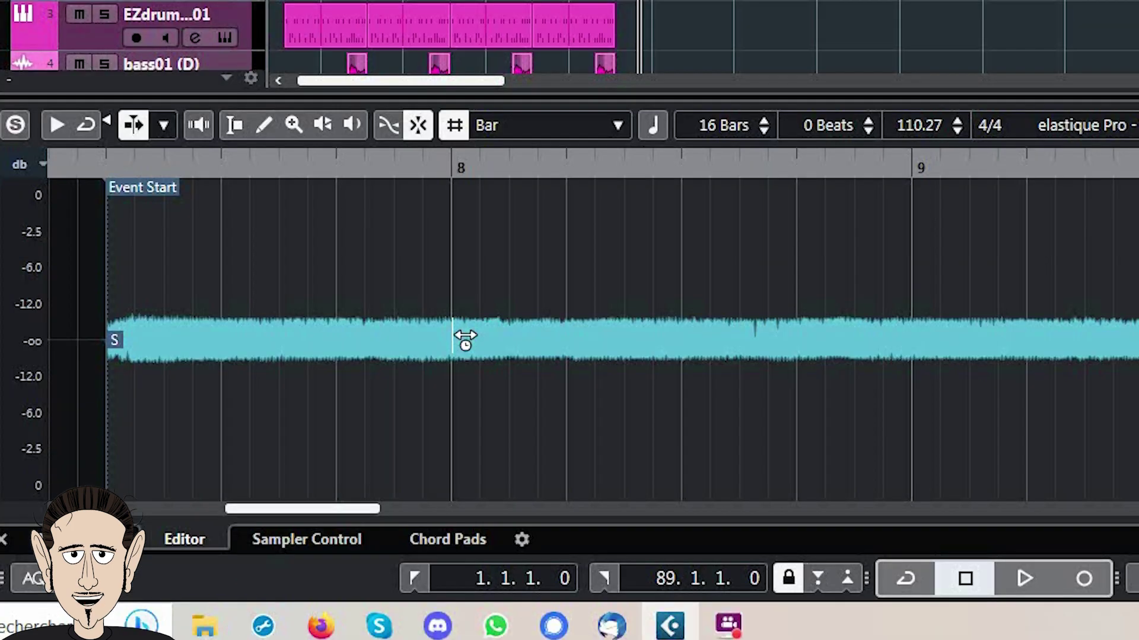
{"action": "left_click", "coordinate": [346, 485]}
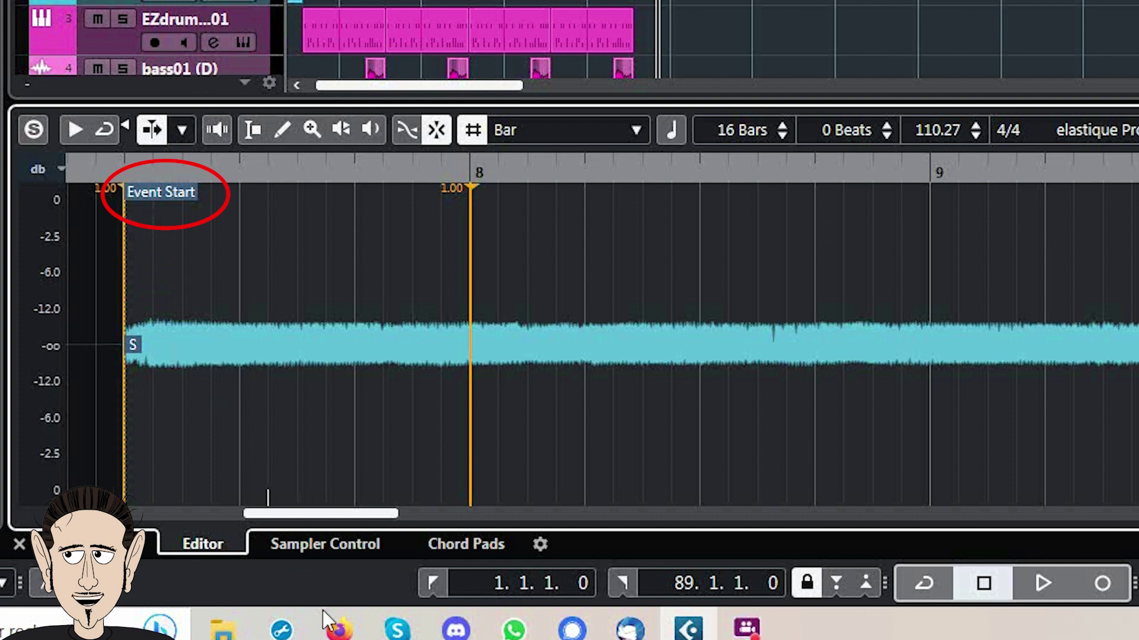
Examine the waveform and warp marker at the end of the Guitare 2_03 event, and return to its start
{"action": "left_click_drag", "start_coordinate": [313, 521], "coordinate": [904, 564]}
{"action": "key", "text": "h"}
{"action": "scroll", "coordinate": [652, 415], "scroll_direction": "right", "scroll_amount": 5}
{"action": "scroll", "coordinate": [465, 379], "scroll_direction": "left", "scroll_amount": 2}
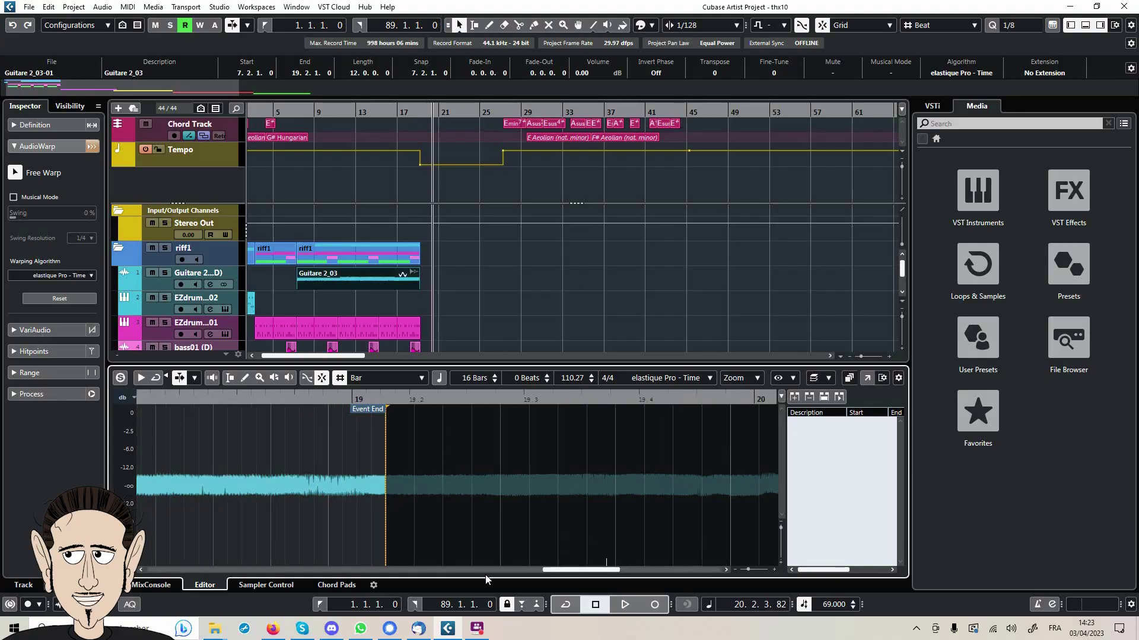
{"action": "left_click_drag", "start_coordinate": [487, 579], "coordinate": [242, 607]}
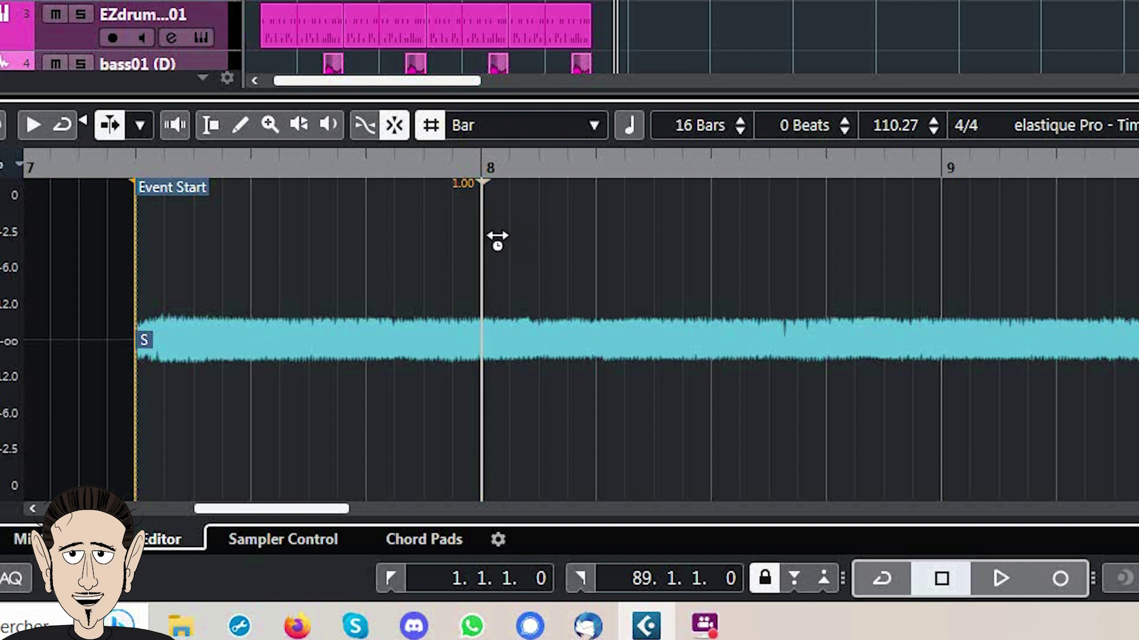
Delete the warp marker at bar 8 of Guitare 2_03 and close the sample editor
{"action": "mouse_move", "coordinate": [497, 237]}
{"action": "left_mouse_down"}
{"action": "mouse_move", "coordinate": [602, 231]}
{"action": "mouse_move", "coordinate": [569, 244]}
{"action": "mouse_move", "coordinate": [406, 247]}
{"action": "mouse_move", "coordinate": [1121, 255]}
{"action": "mouse_move", "coordinate": [396, 261]}
{"action": "mouse_move", "coordinate": [481, 255]}
{"action": "left_mouse_up"}
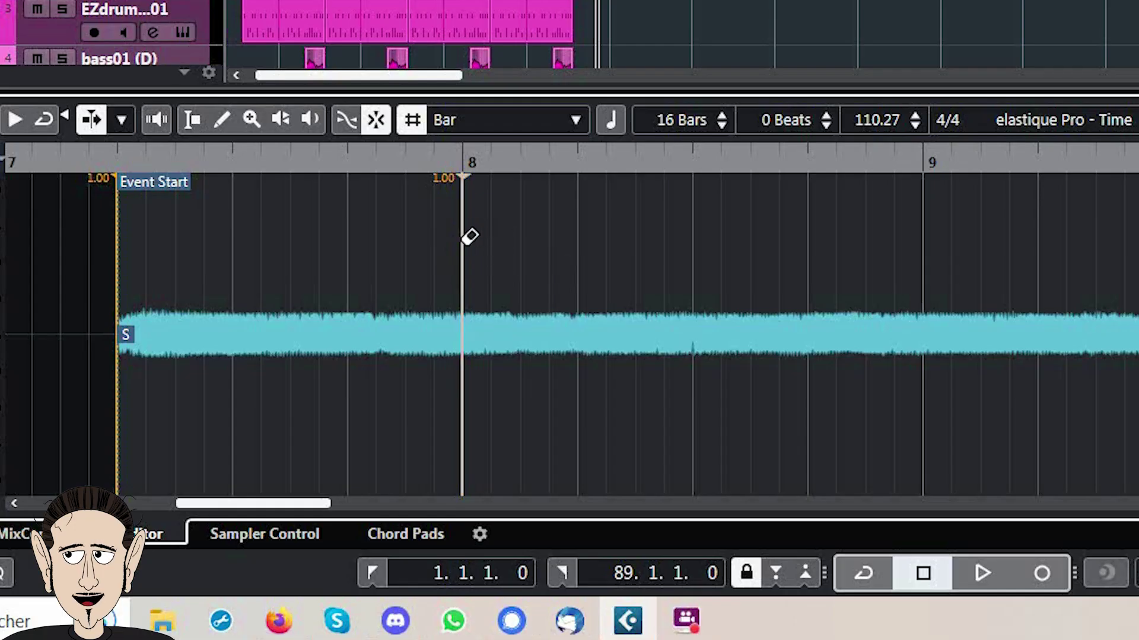
{"action": "left_click", "coordinate": [465, 240], "text": "shift"}
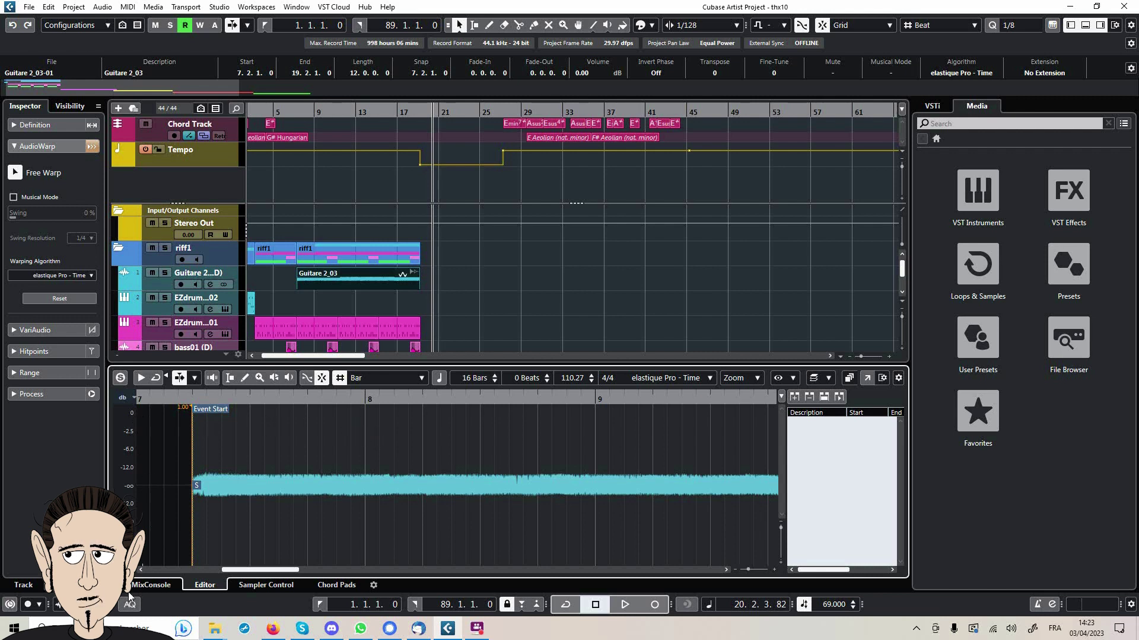
{"action": "left_click", "coordinate": [204, 585]}
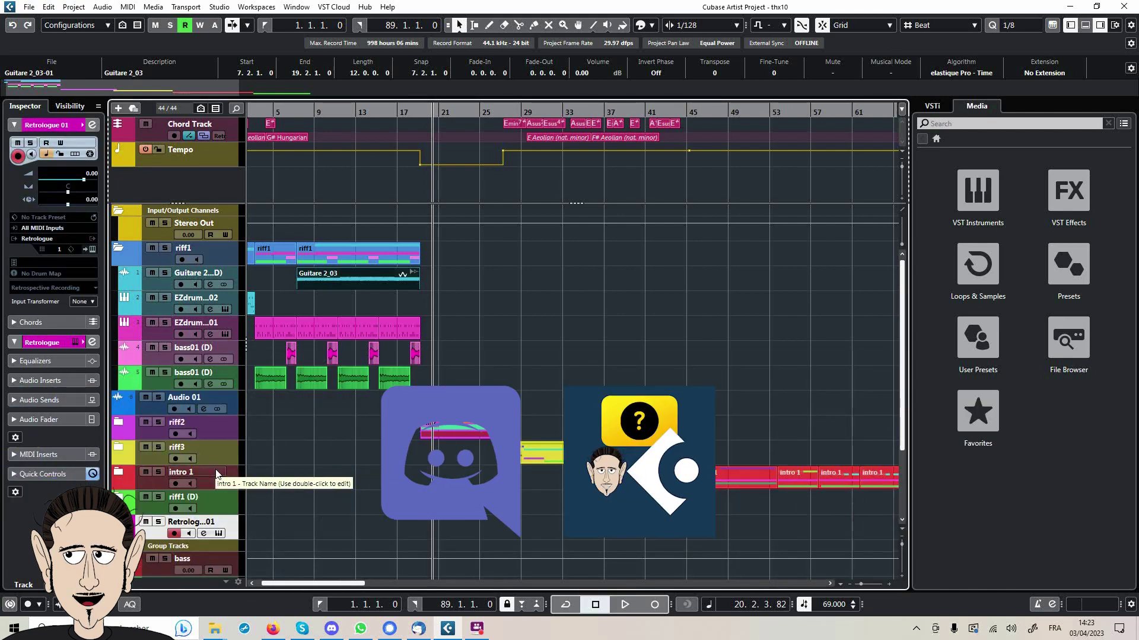
Select the green bass01 (D) track and expand, collapse and re-expand its basic track settings with volume, pan and routing
{"action": "scroll", "coordinate": [220, 455], "scroll_direction": "down", "scroll_amount": 3}
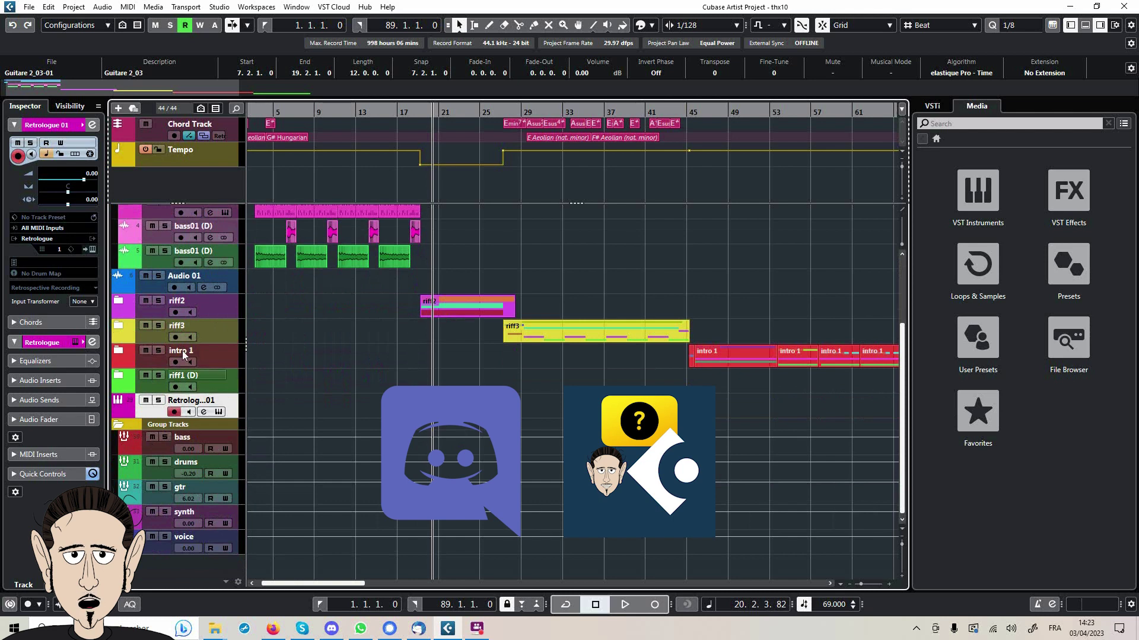
{"action": "left_click", "coordinate": [162, 258]}
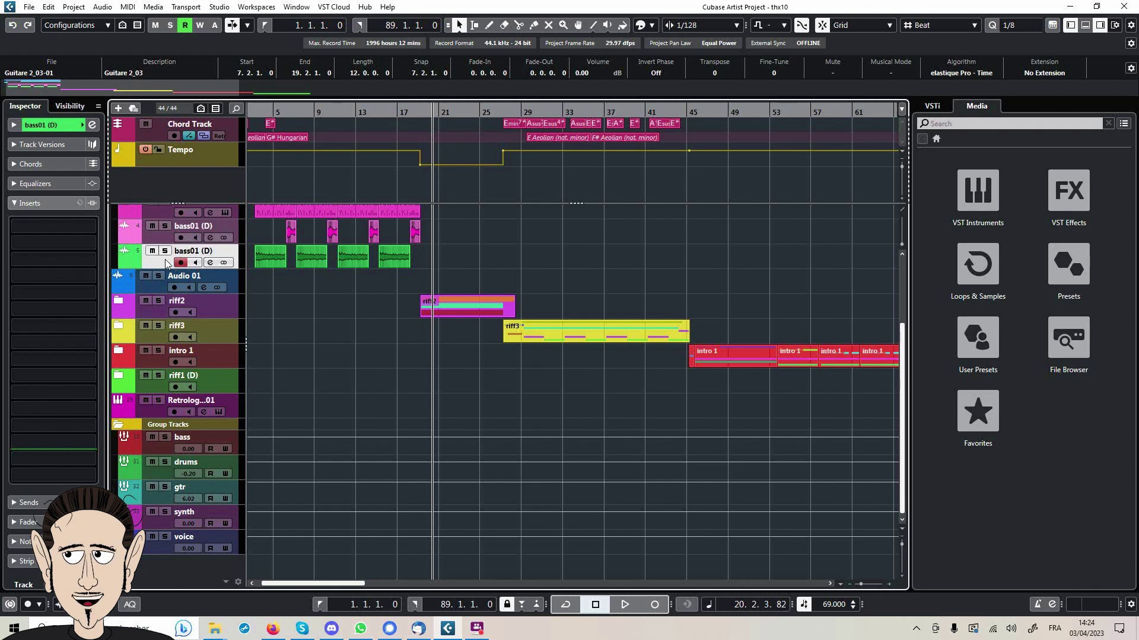
{"action": "left_click", "coordinate": [13, 125]}
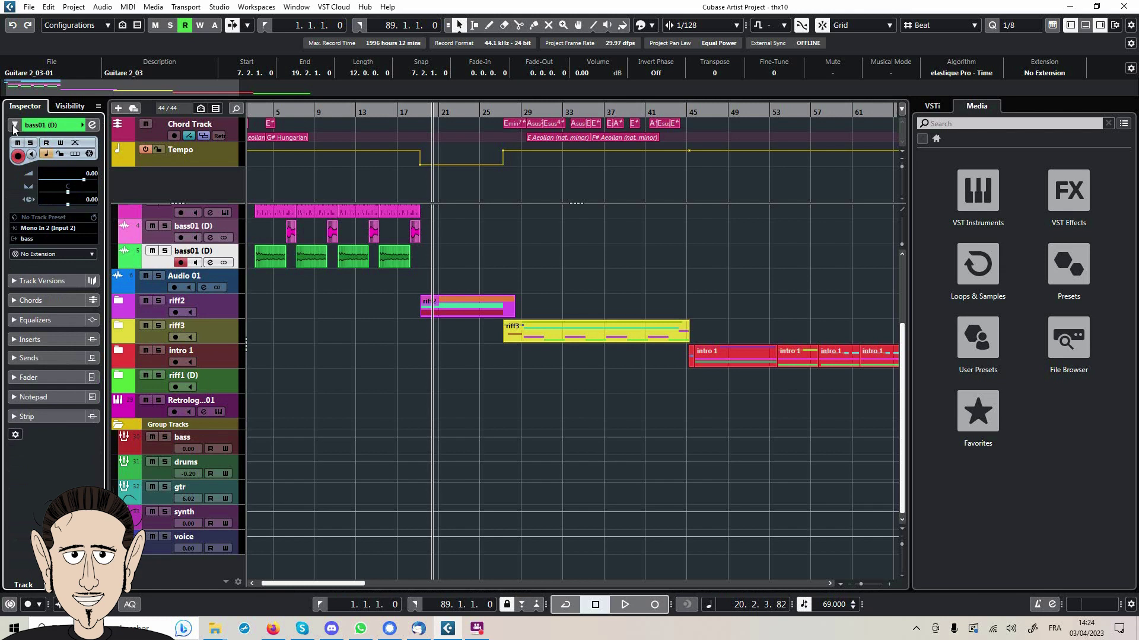
{"action": "left_click", "coordinate": [14, 125]}
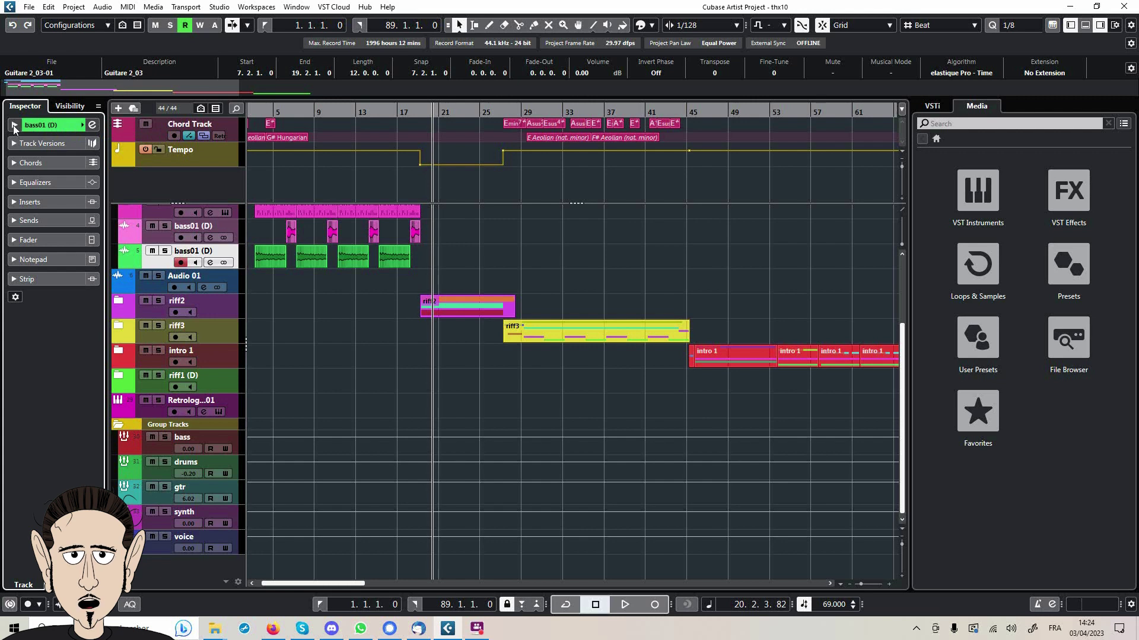
{"action": "left_click", "coordinate": [14, 125]}
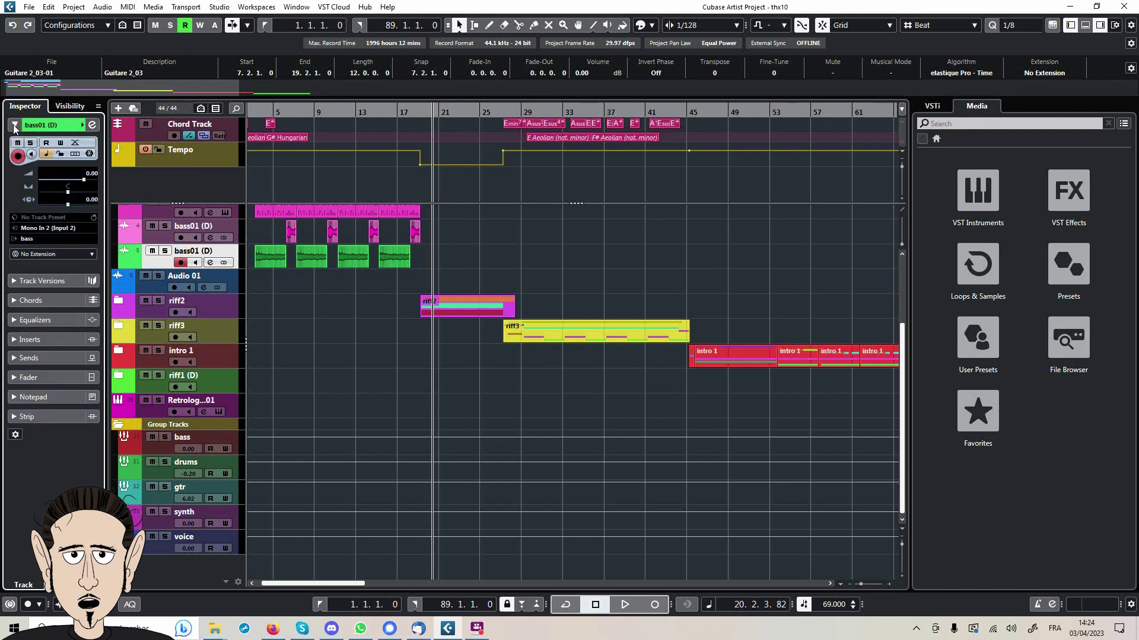